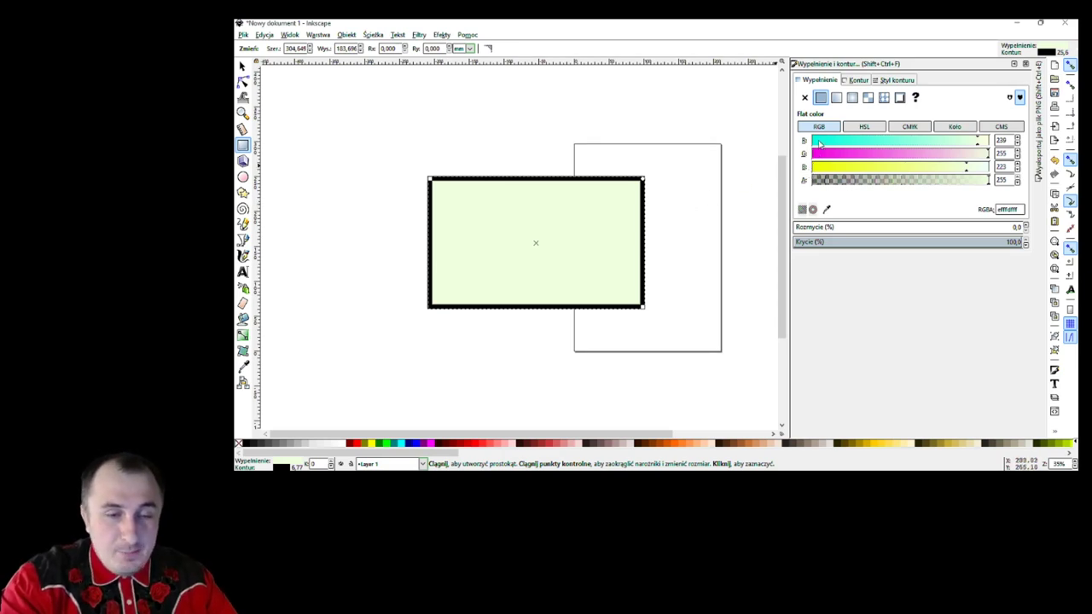
# - Set the rectangle's RGB fill to pure red with red 255, green 0 and blue 0
pyautogui.moveTo(977, 141); pyautogui.dragTo(1008, 145)
pyautogui.doubleClick(1003, 152)
pyautogui.write('0')
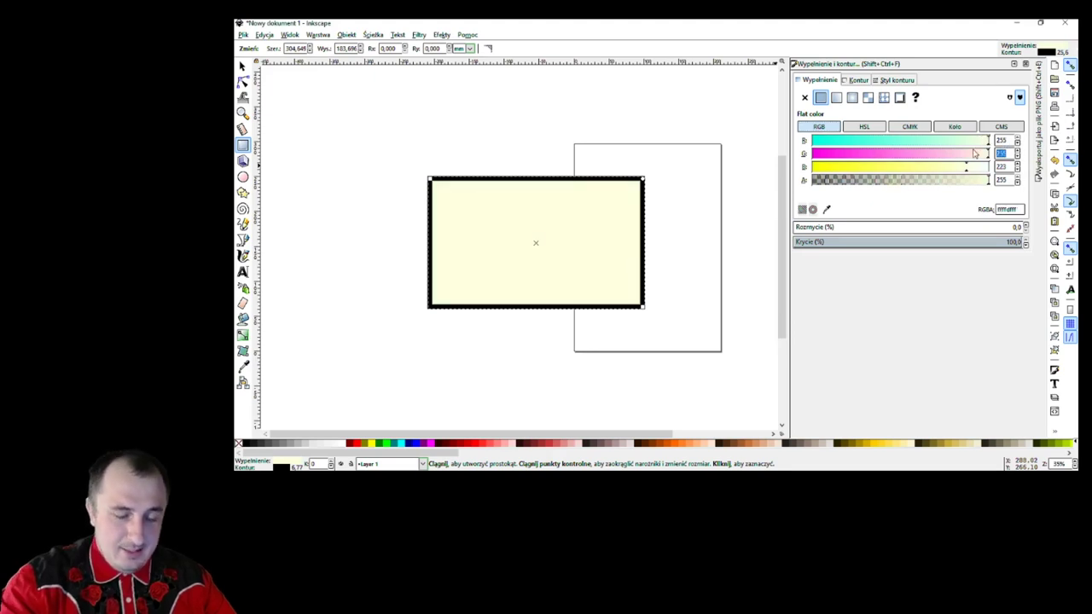
pyautogui.press('Tab')
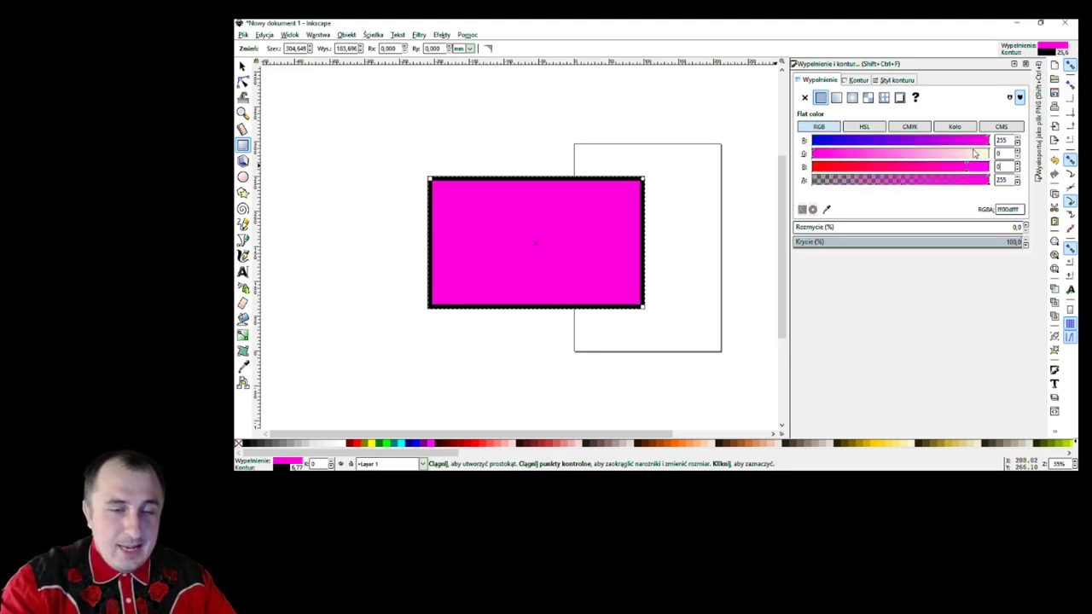
pyautogui.write('0')
pyautogui.press('Tab')
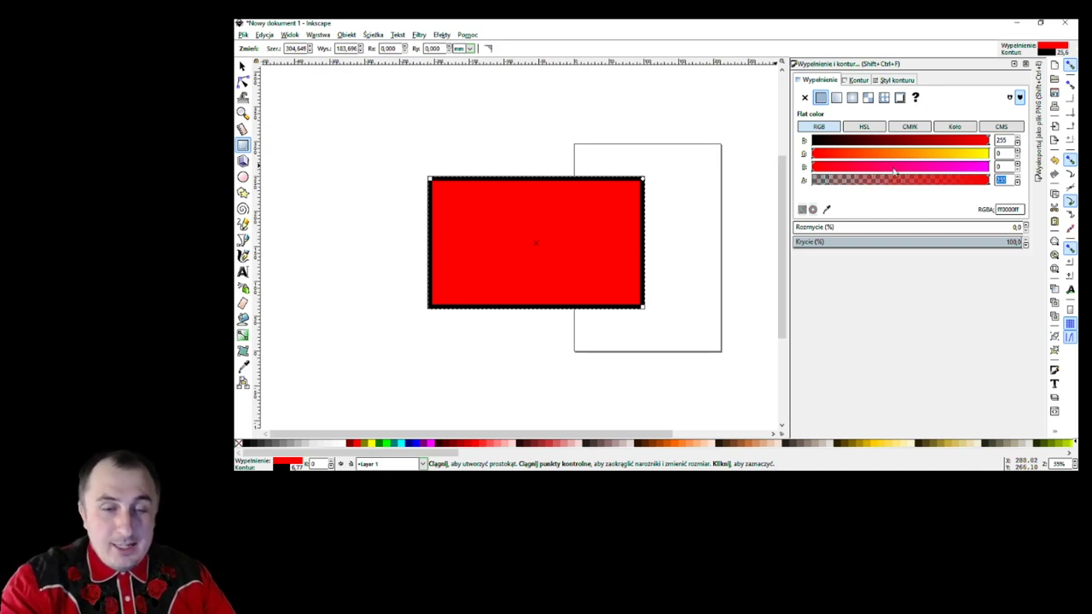
# - Change the rectangle's fill to pure green by setting green to 255 and red to 0
pyautogui.click(1008, 156)
pyautogui.write('255')
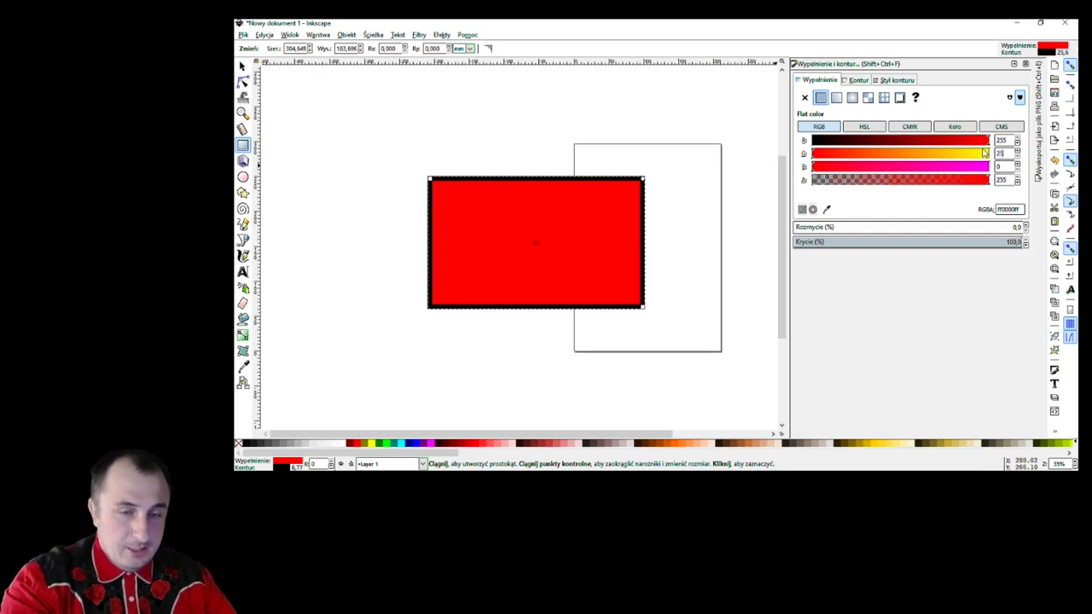
pyautogui.press('Return')
pyautogui.doubleClick(1003, 140)
pyautogui.write('0')
pyautogui.press('Return')
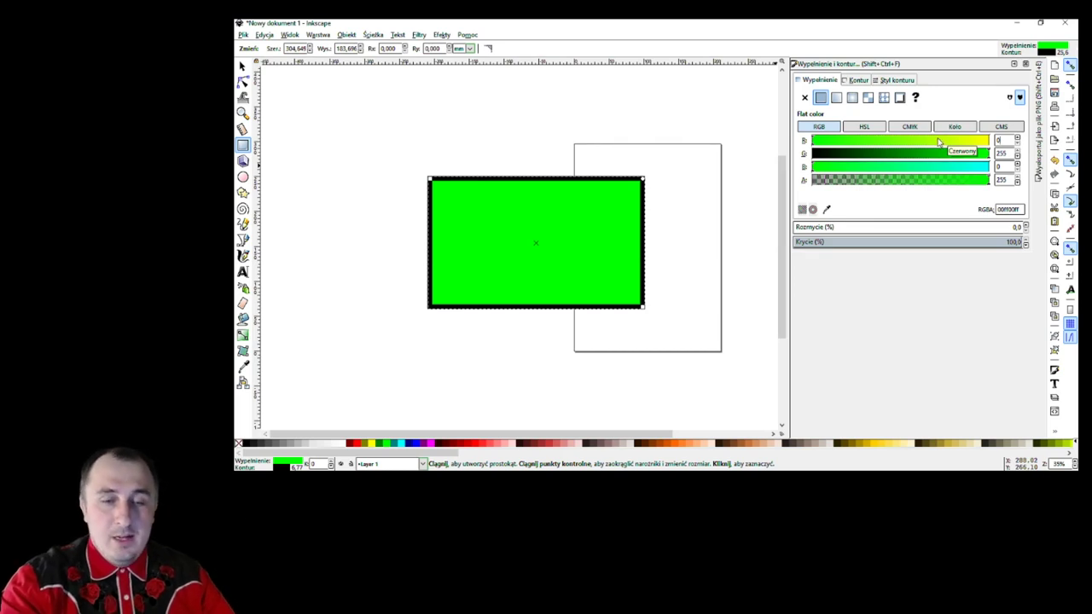
# - Adjust the rectangle's fill to a near-grey with red 148, green 139 and blue 151
pyautogui.click(916, 141)
pyautogui.moveTo(916, 153)
pyautogui.mouseDown()
pyautogui.moveTo(816, 159)
pyautogui.moveTo(917, 168)
pyautogui.mouseUp()
pyautogui.click(909, 153)
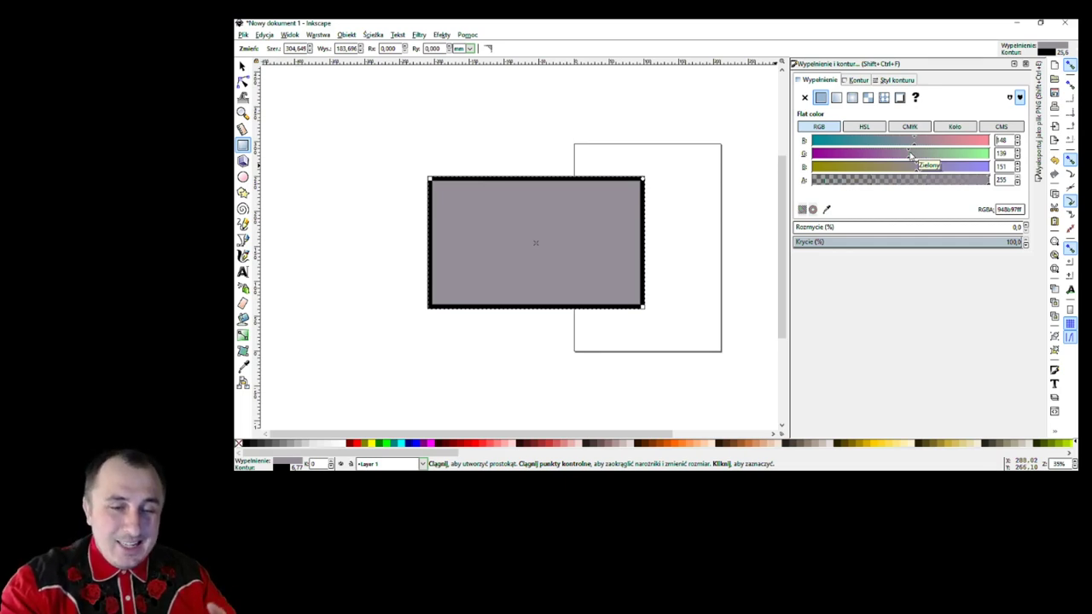
# - Set the fill's hue to 0 in the HSL model and compare it with the colour wheel view
pyautogui.click(873, 130)
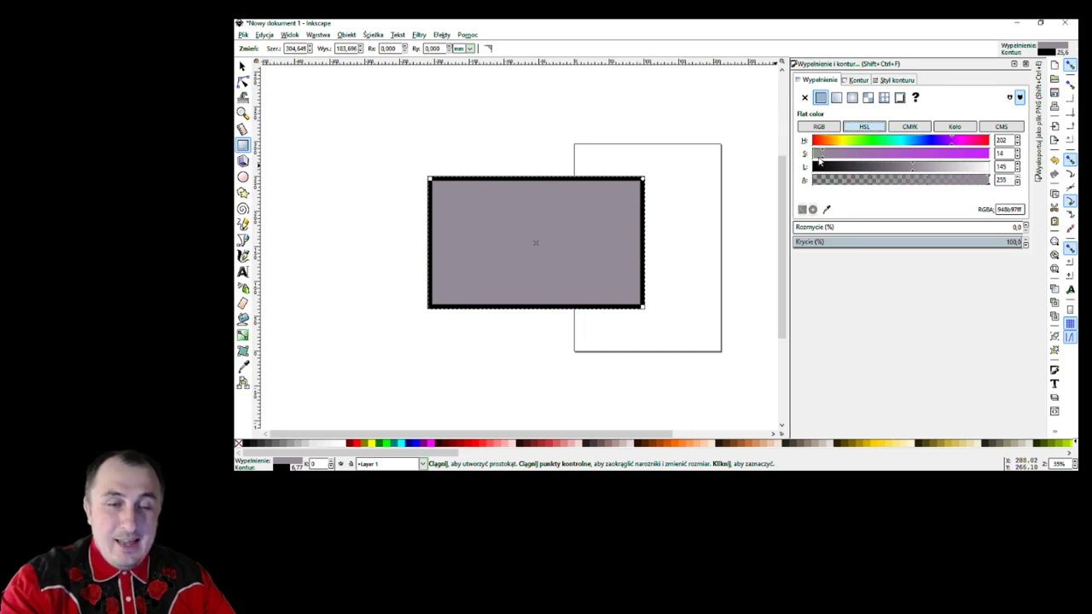
pyautogui.moveTo(822, 143)
pyautogui.mouseDown()
pyautogui.moveTo(977, 145)
pyautogui.moveTo(814, 141)
pyautogui.mouseUp()
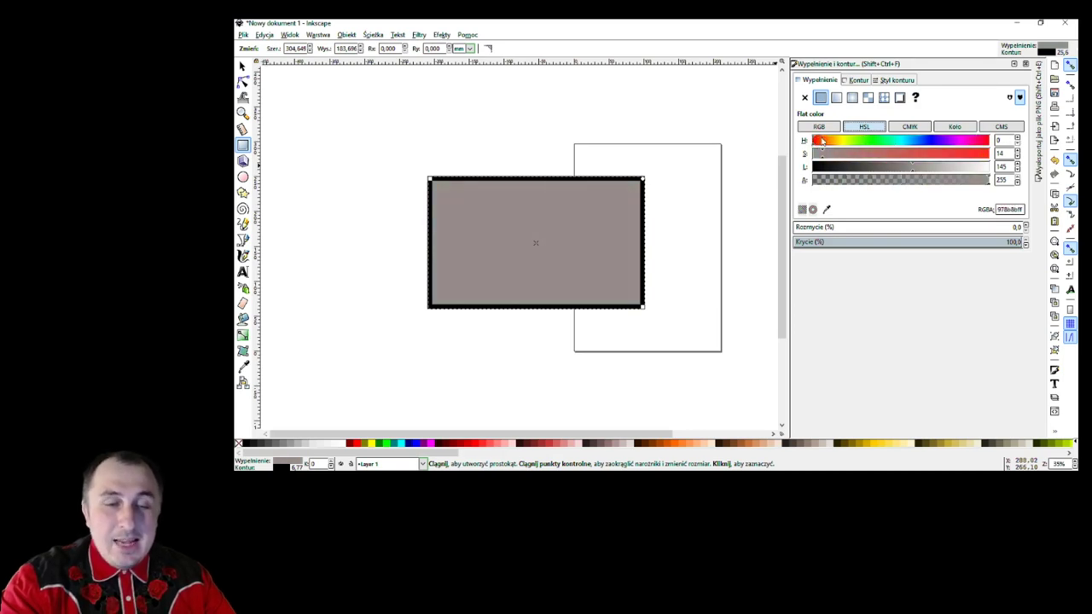
pyautogui.click(960, 127)
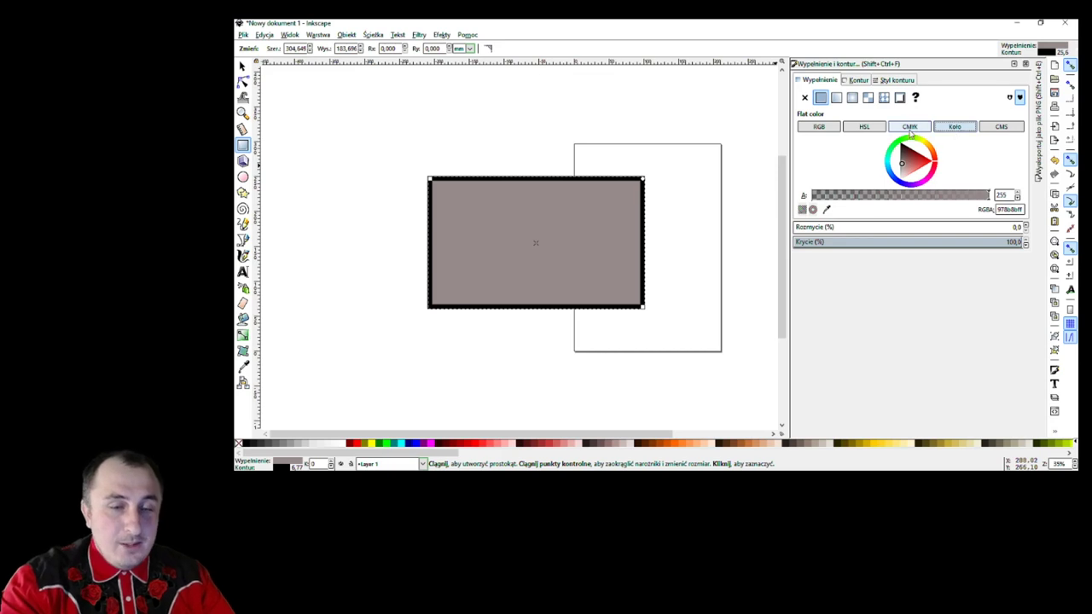
pyautogui.click(878, 129)
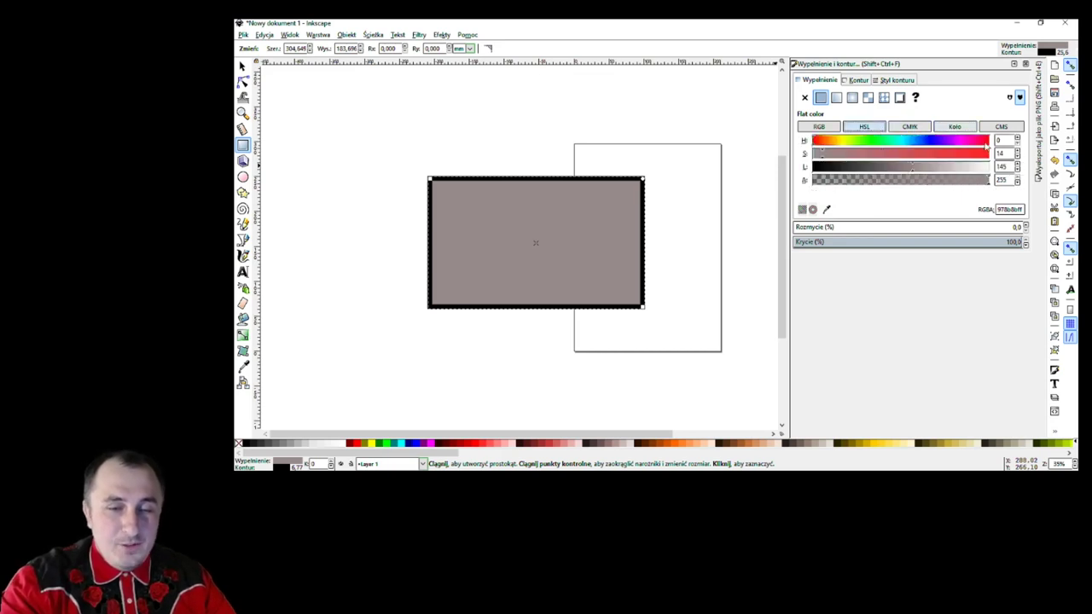
# - Rotate the fill's hue to yellow on the colour wheel and view the result in the HSL model
pyautogui.click(957, 127)
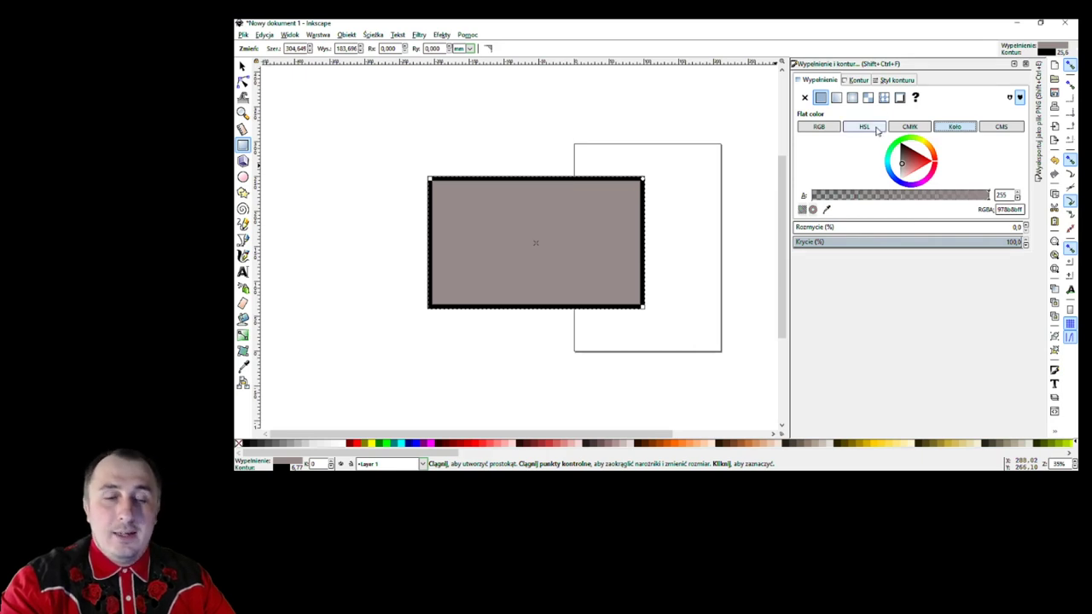
pyautogui.moveTo(938, 169); pyautogui.dragTo(920, 137)
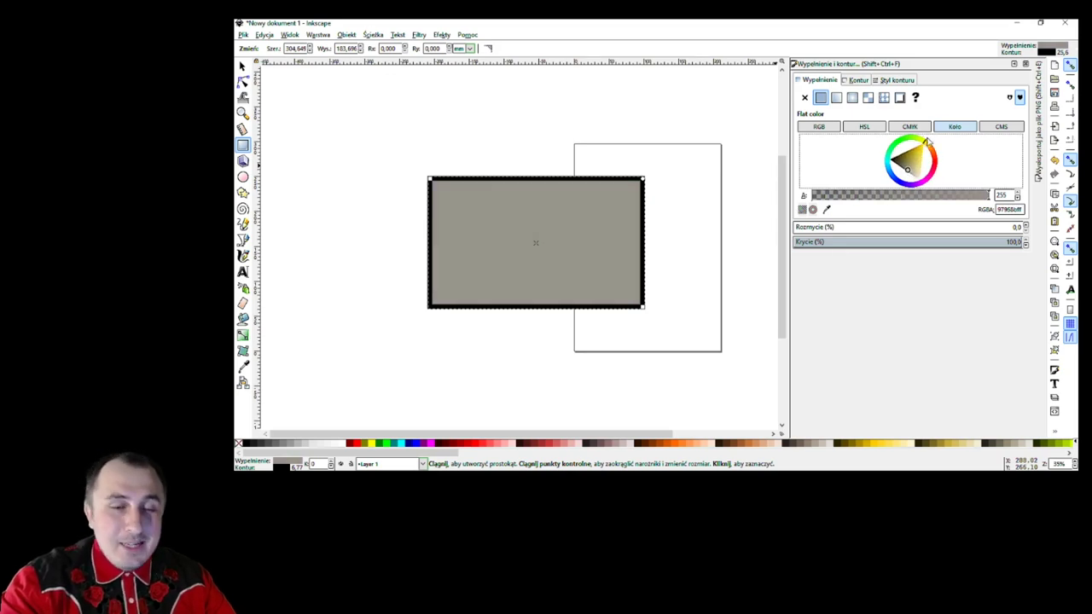
pyautogui.click(864, 126)
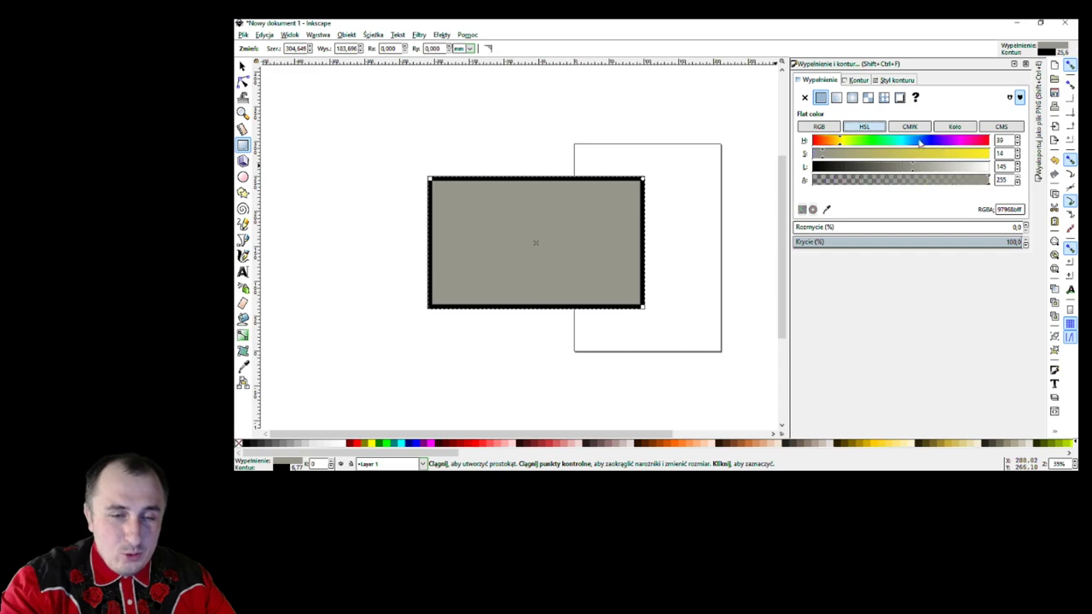
# - Set the fill's HSL hue to 15 and raise its saturation to 255
pyautogui.click(827, 143)
pyautogui.click(823, 143)
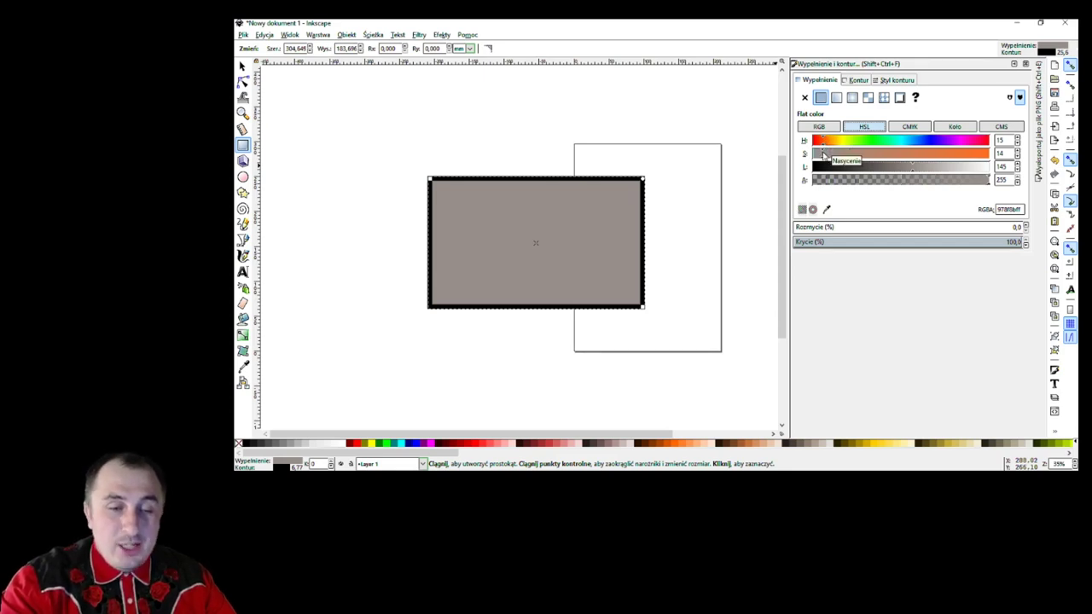
pyautogui.click(823, 156)
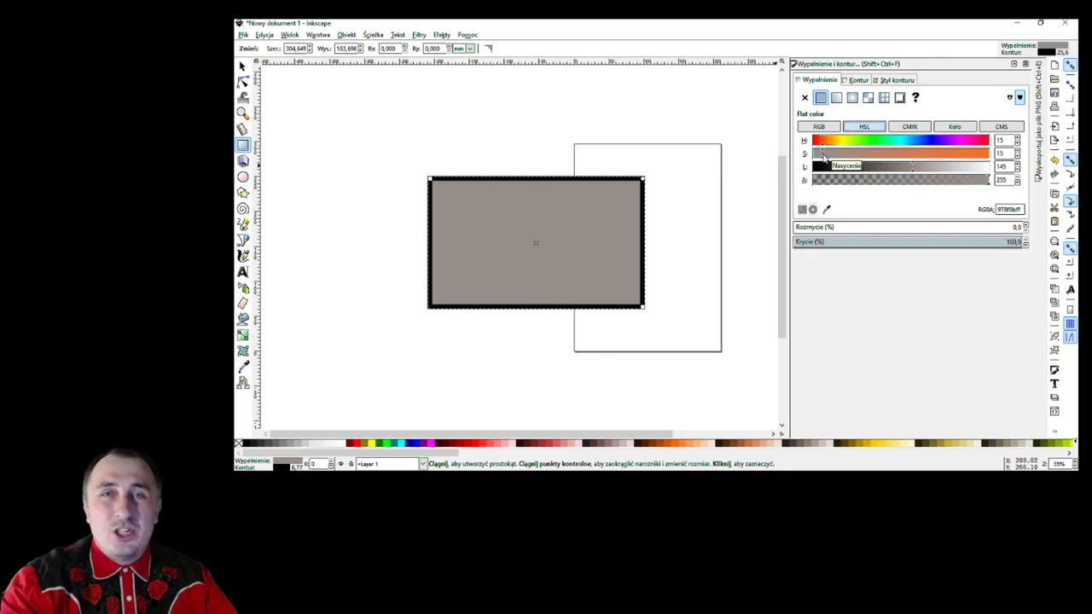
pyautogui.moveTo(824, 156); pyautogui.dragTo(991, 159)
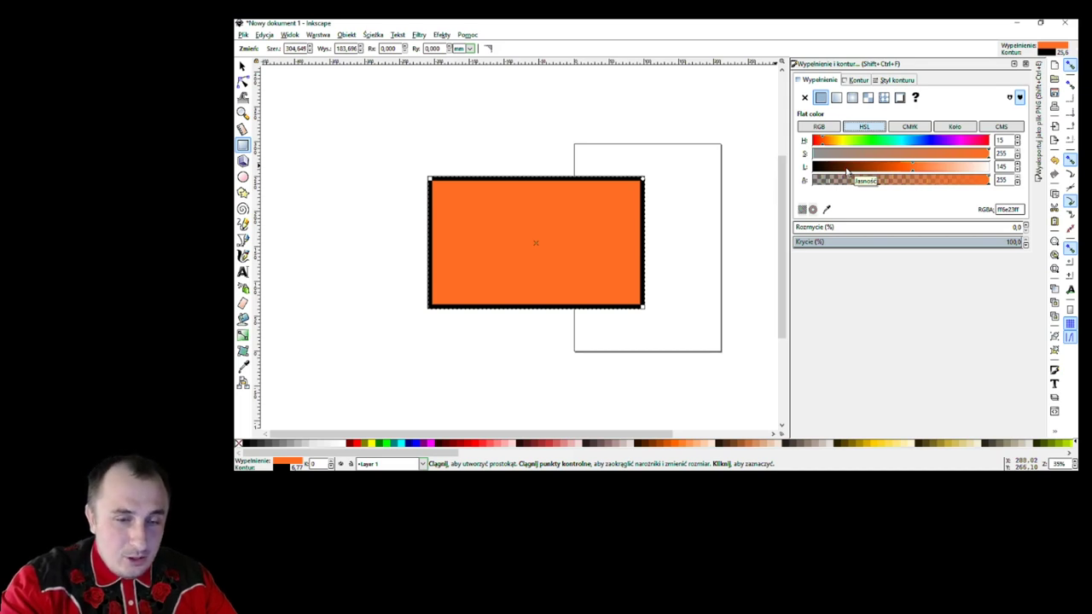
# - Try darker and lighter variants of the fill, set its lightness to 130, and show the colour on the wheel
pyautogui.click(870, 171)
pyautogui.moveTo(870, 171); pyautogui.dragTo(977, 170)
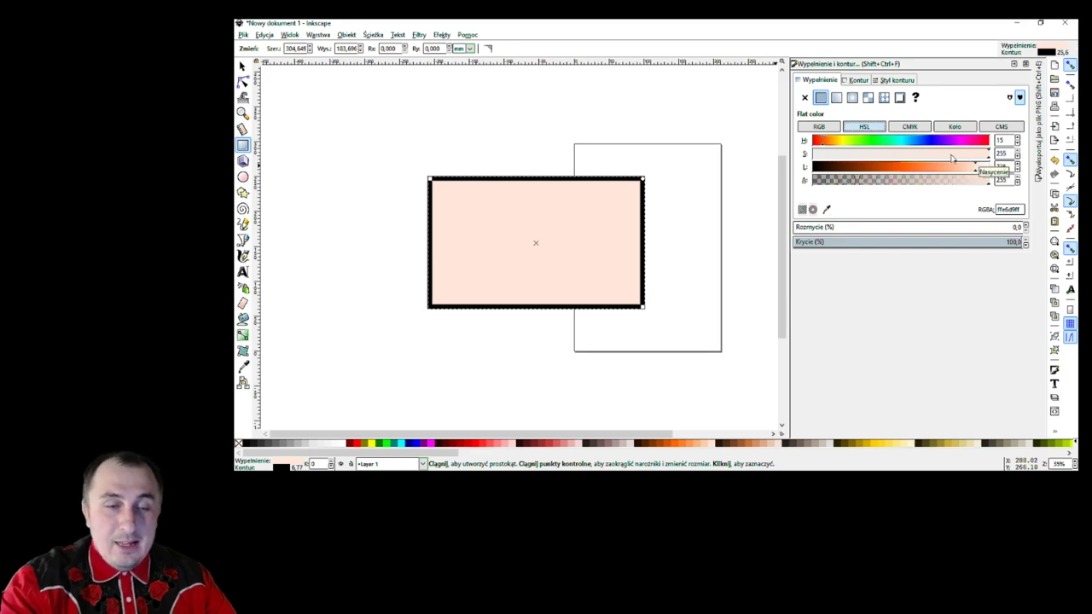
pyautogui.moveTo(975, 169); pyautogui.dragTo(902, 171)
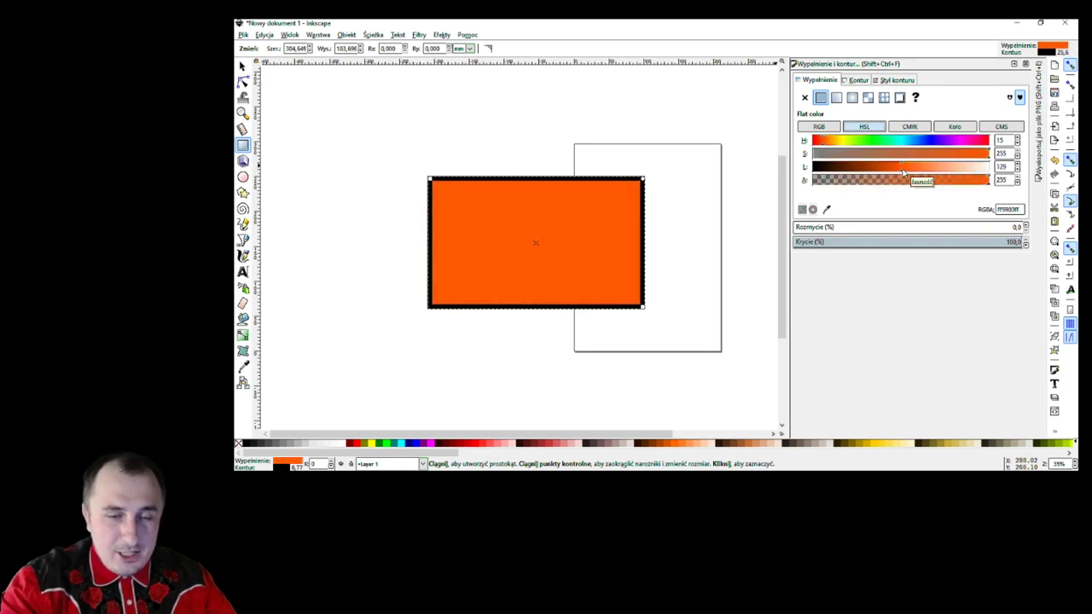
pyautogui.click(903, 171)
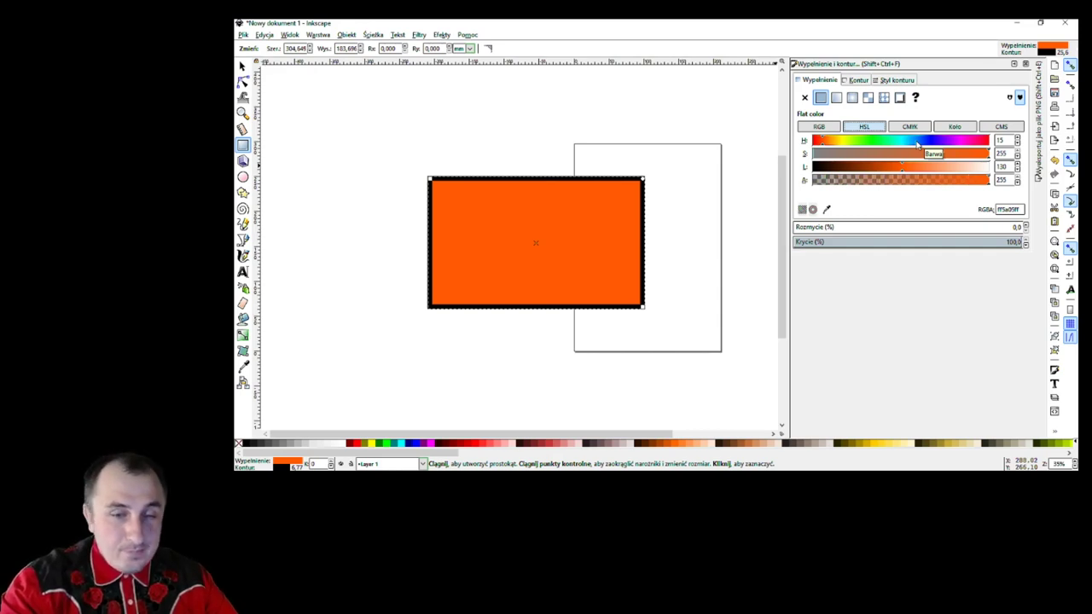
pyautogui.click(954, 126)
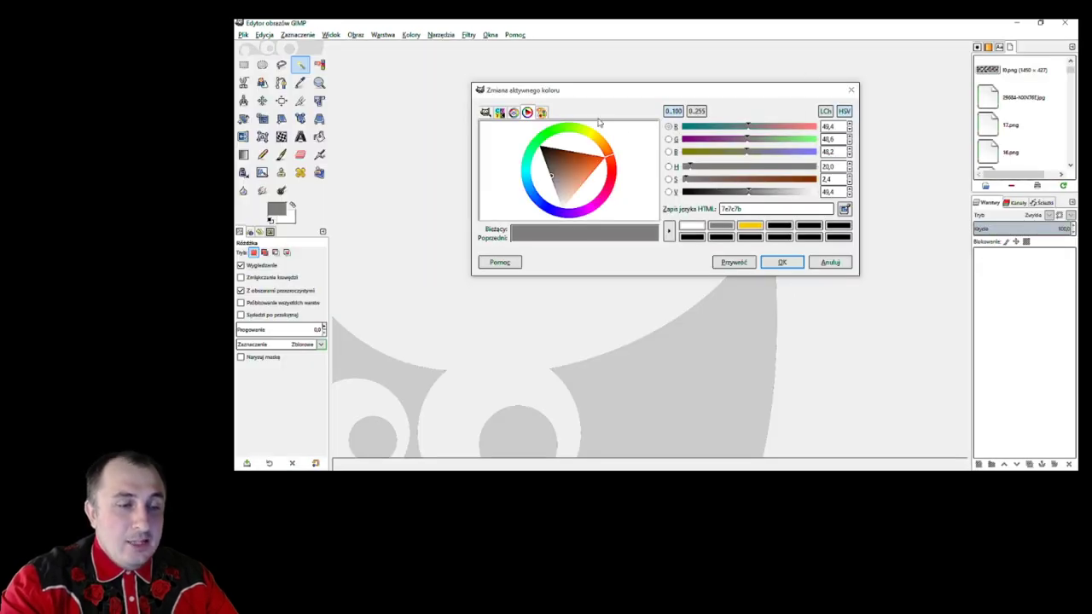
# - In GIMP's foreground colour dialog, choose a turquoise (2dd5bf) with the square colour selector
pyautogui.click(484, 111)
pyautogui.click(588, 140)
pyautogui.moveTo(589, 143); pyautogui.dragTo(650, 173)
pyautogui.moveTo(597, 149)
pyautogui.mouseDown()
pyautogui.moveTo(616, 141)
pyautogui.moveTo(570, 170)
pyautogui.moveTo(498, 128)
pyautogui.moveTo(531, 141)
pyautogui.moveTo(576, 211)
pyautogui.moveTo(608, 137)
pyautogui.mouseUp()
# - Choose a green with the wheel selector and adjust it to HSV hue 130.9, saturation 100 and value 66.4
pyautogui.click(527, 113)
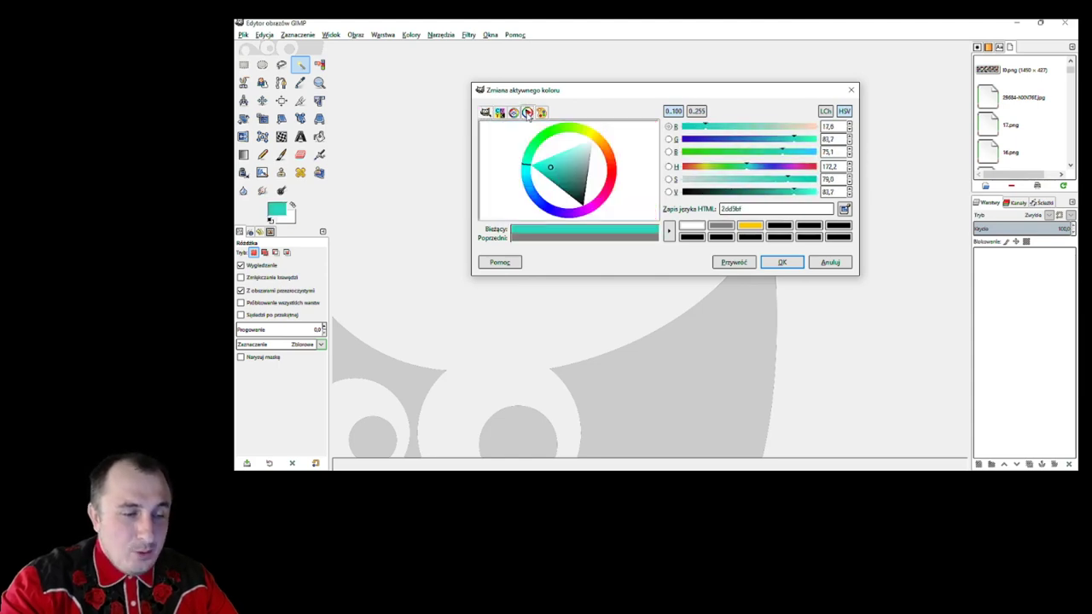
pyautogui.click(548, 136)
pyautogui.moveTo(548, 136)
pyautogui.mouseDown()
pyautogui.moveTo(567, 127)
pyautogui.moveTo(556, 175)
pyautogui.moveTo(581, 177)
pyautogui.moveTo(570, 151)
pyautogui.moveTo(583, 178)
pyautogui.moveTo(566, 137)
pyautogui.moveTo(573, 170)
pyautogui.mouseUp()
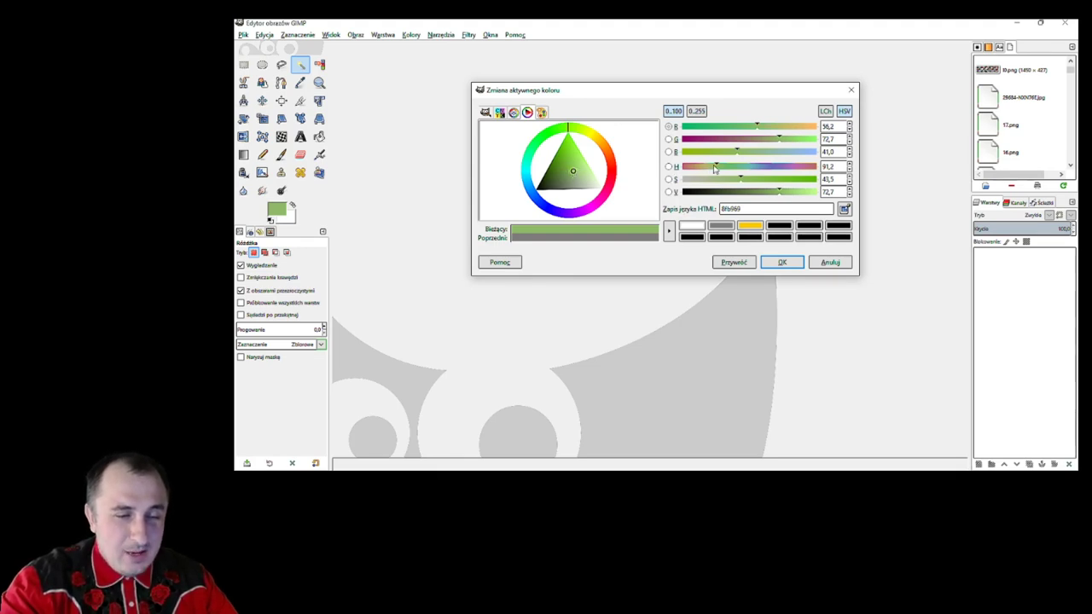
pyautogui.moveTo(717, 167); pyautogui.dragTo(817, 181)
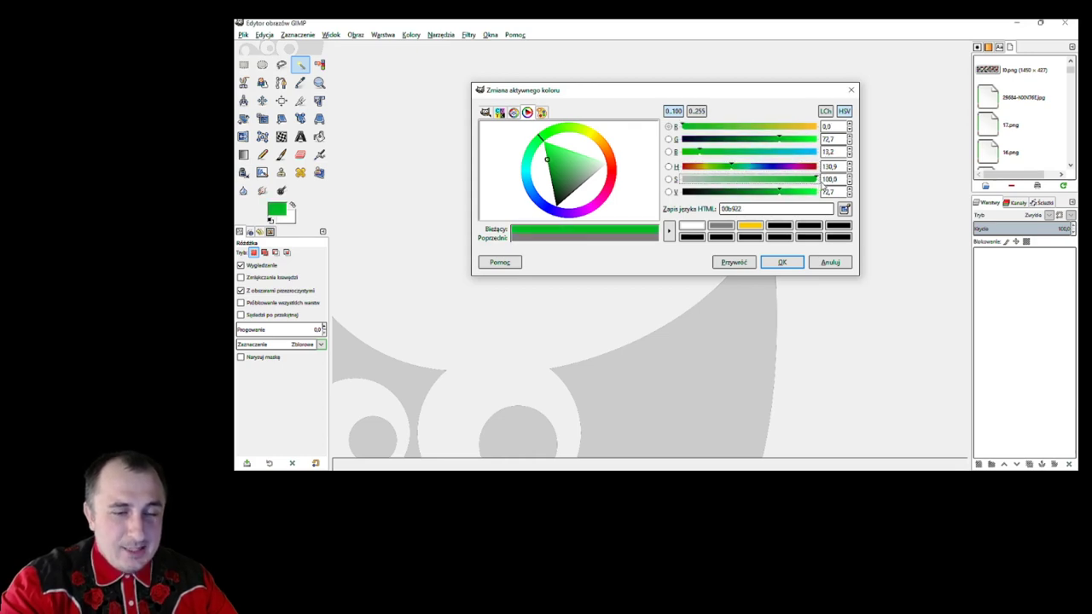
pyautogui.moveTo(780, 198)
pyautogui.mouseDown()
pyautogui.moveTo(796, 196)
pyautogui.moveTo(771, 196)
pyautogui.mouseUp()
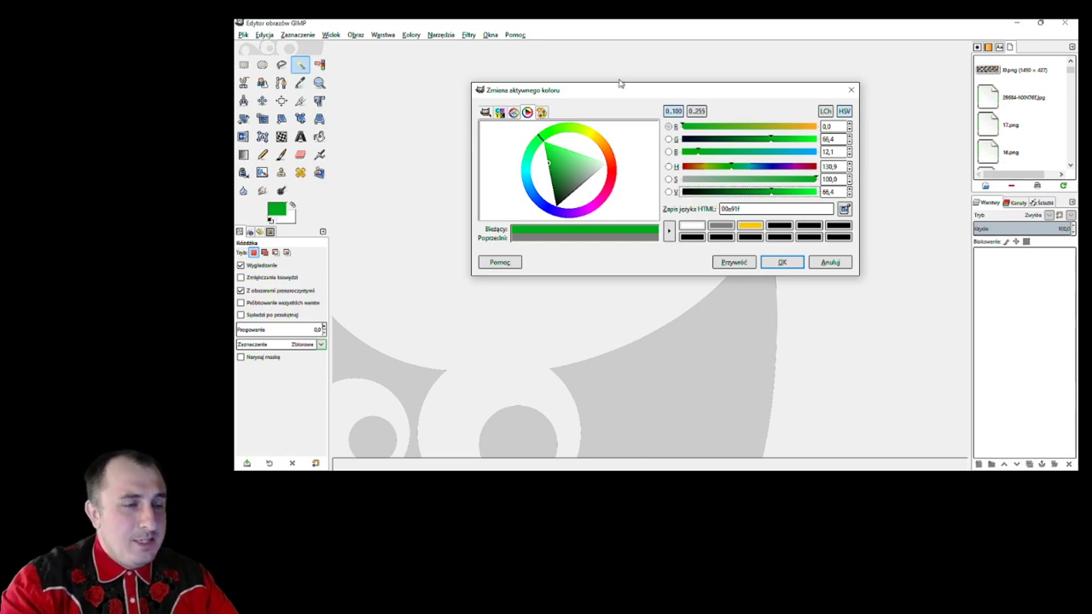
# - Switch to Google's color picker in the browser and choose a bright blue, #1f75ff, comparing its colour model values
pyautogui.hotkey('alt', 'Tab')
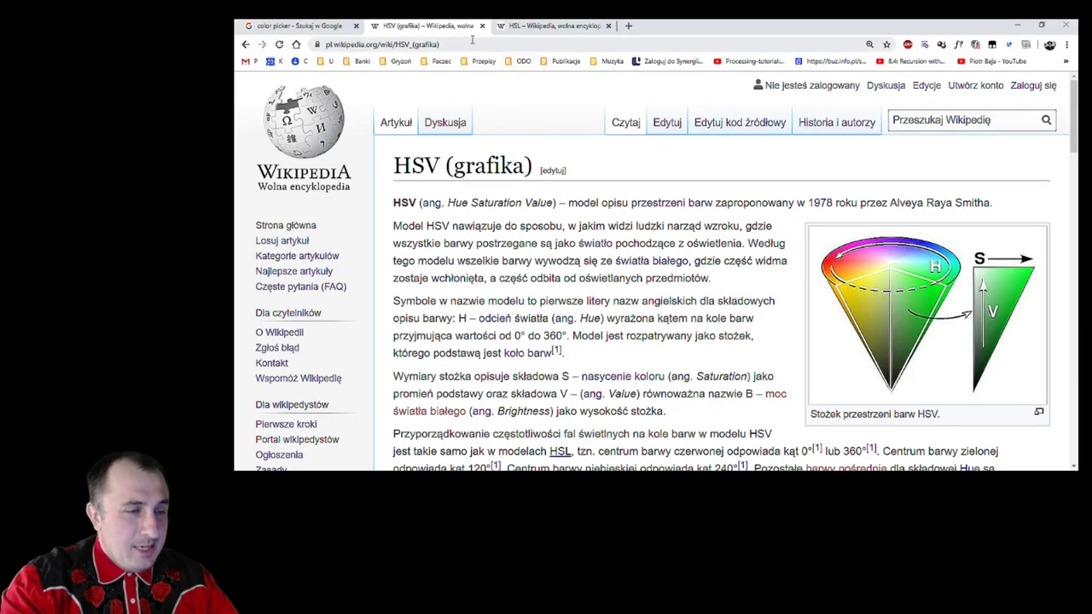
pyautogui.click(320, 31)
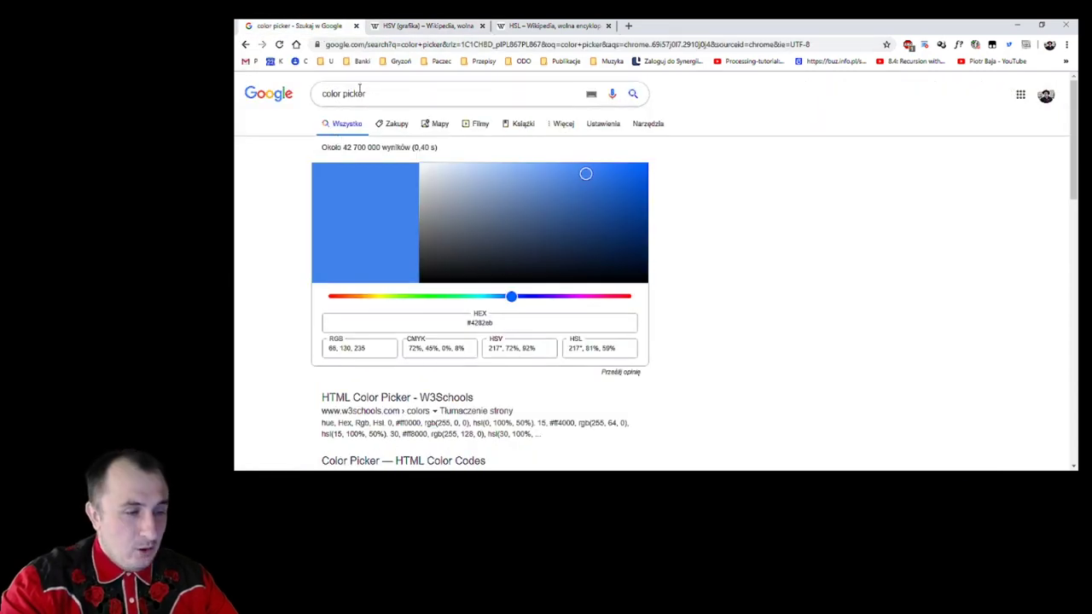
pyautogui.moveTo(617, 213); pyautogui.dragTo(622, 184)
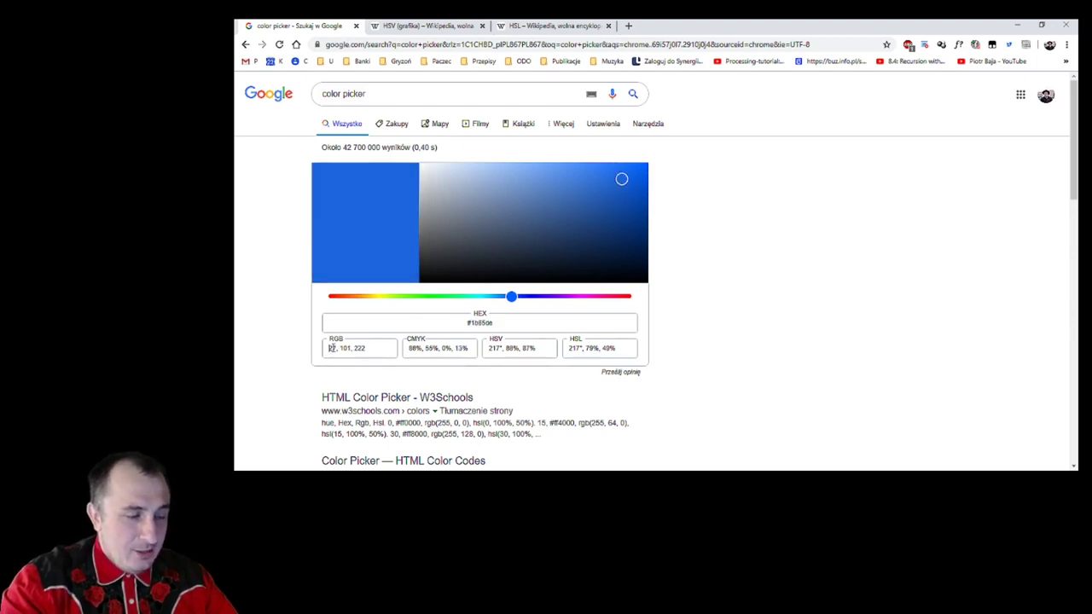
pyautogui.click(381, 349)
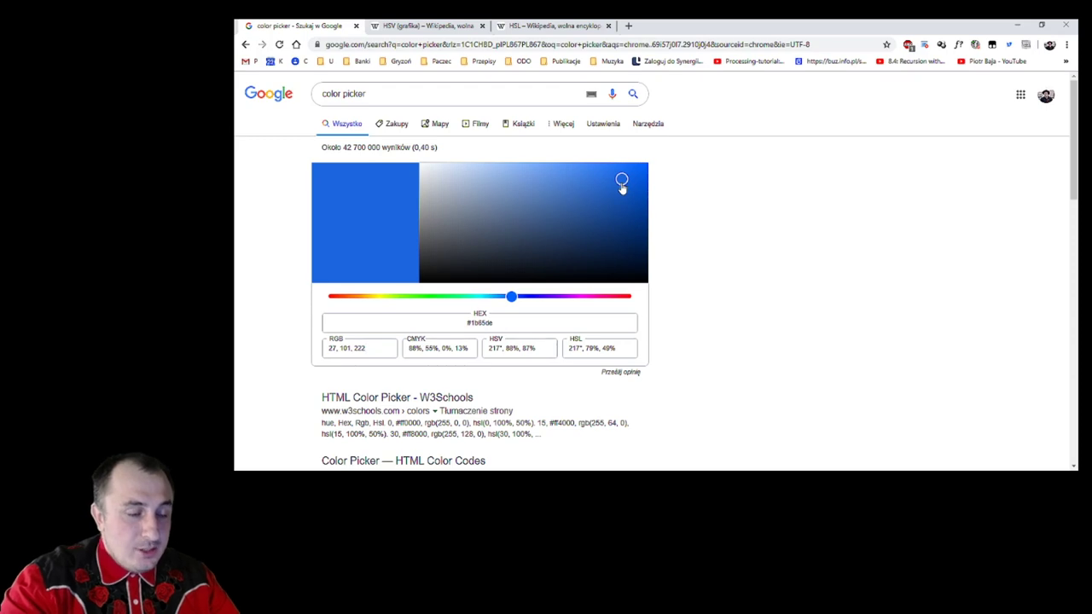
pyautogui.moveTo(623, 189); pyautogui.dragTo(622, 166)
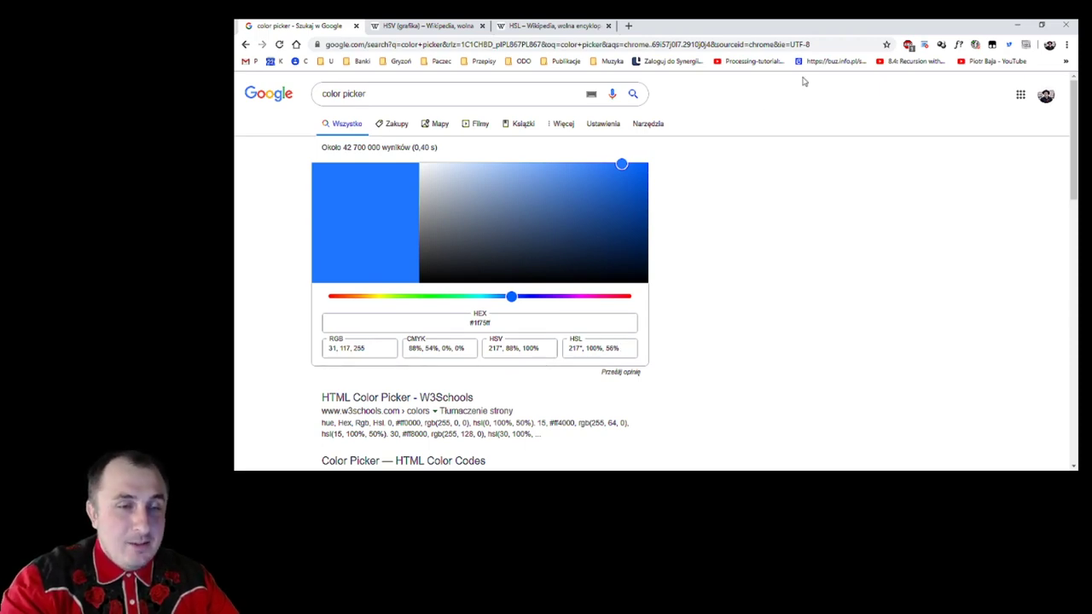
# - Return to Inkscape and set the rectangle fill's HSL lightness to 222
pyautogui.click(1017, 25)
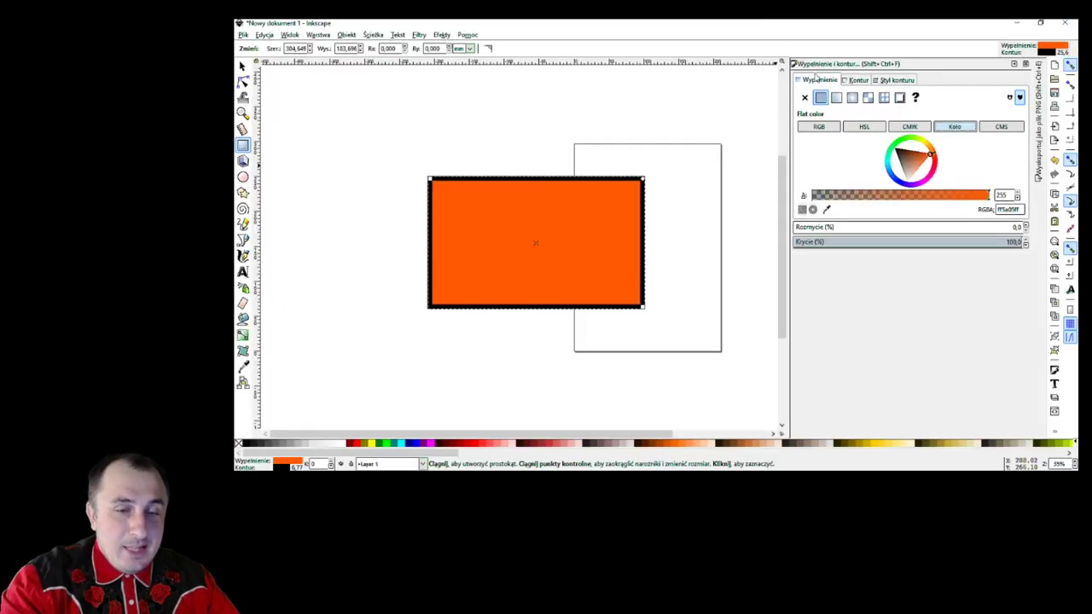
pyautogui.click(864, 126)
pyautogui.click(933, 168)
pyautogui.moveTo(933, 172); pyautogui.dragTo(966, 172)
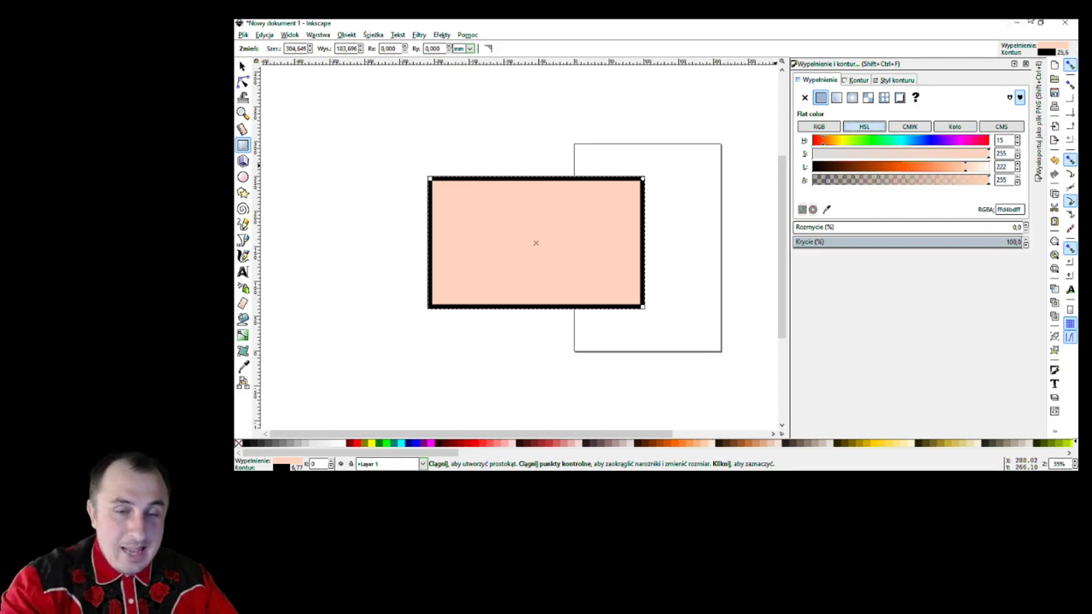
# - Switch to the browser's Wikipedia article on HSV and examine how hue, saturation and value are defined
pyautogui.click(1019, 26)
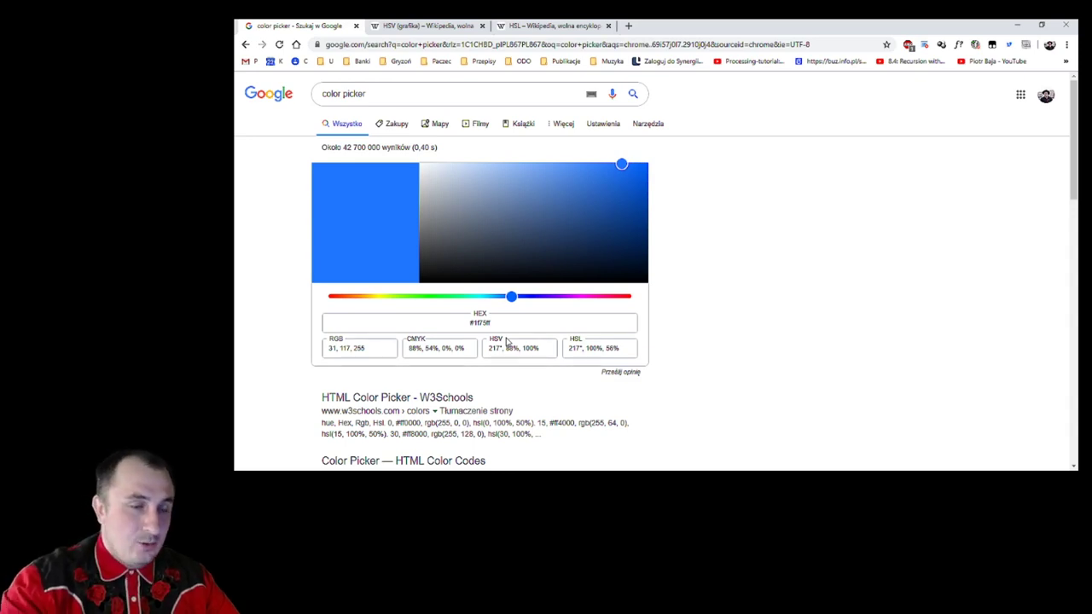
pyautogui.click(448, 27)
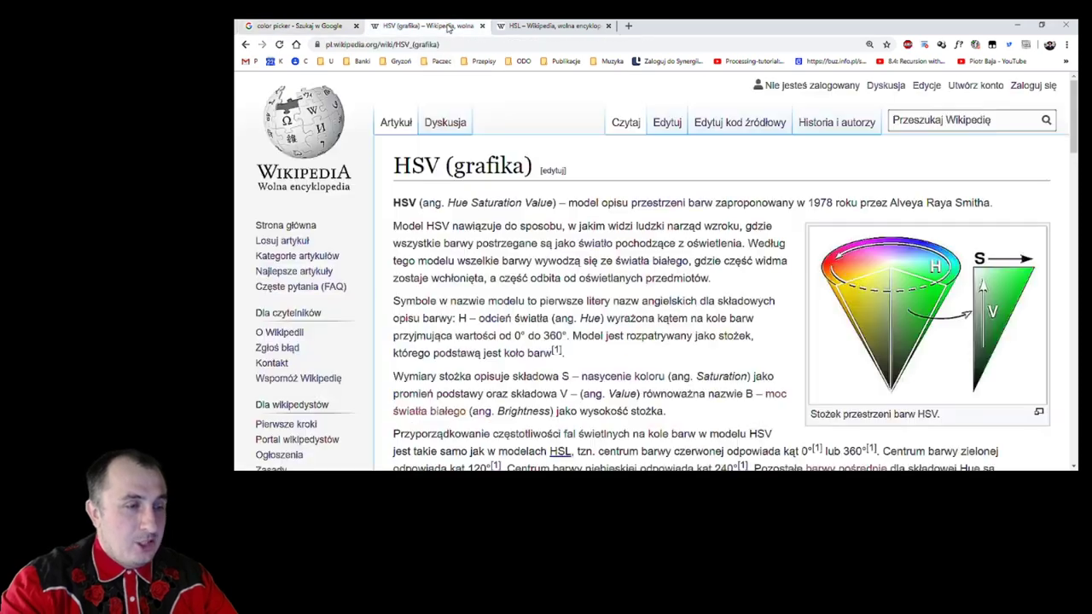
pyautogui.scroll(-3, 648, 226)
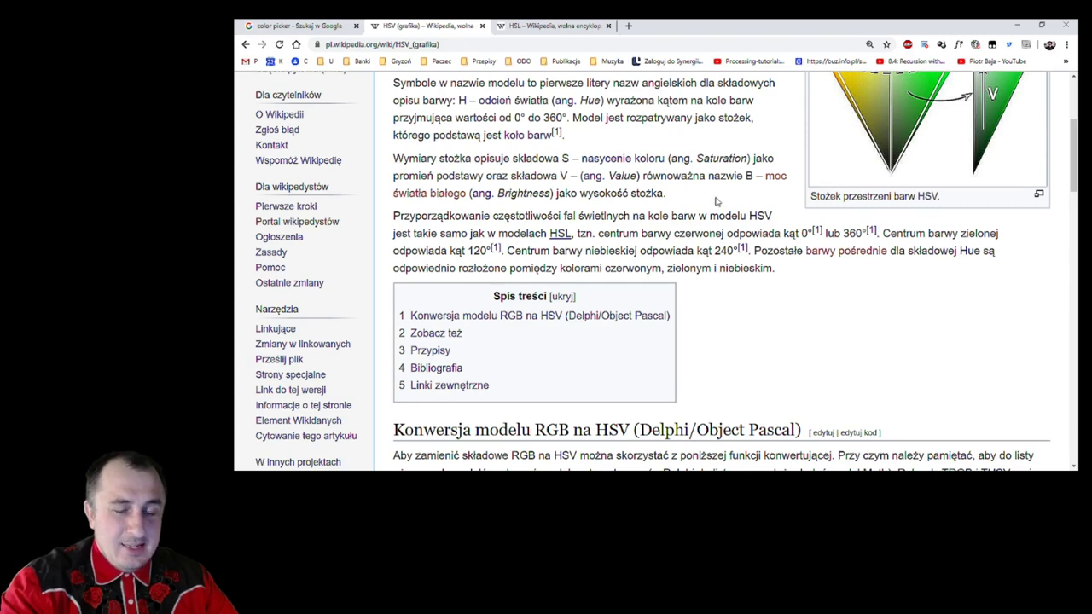
pyautogui.scroll(1, 768, 180)
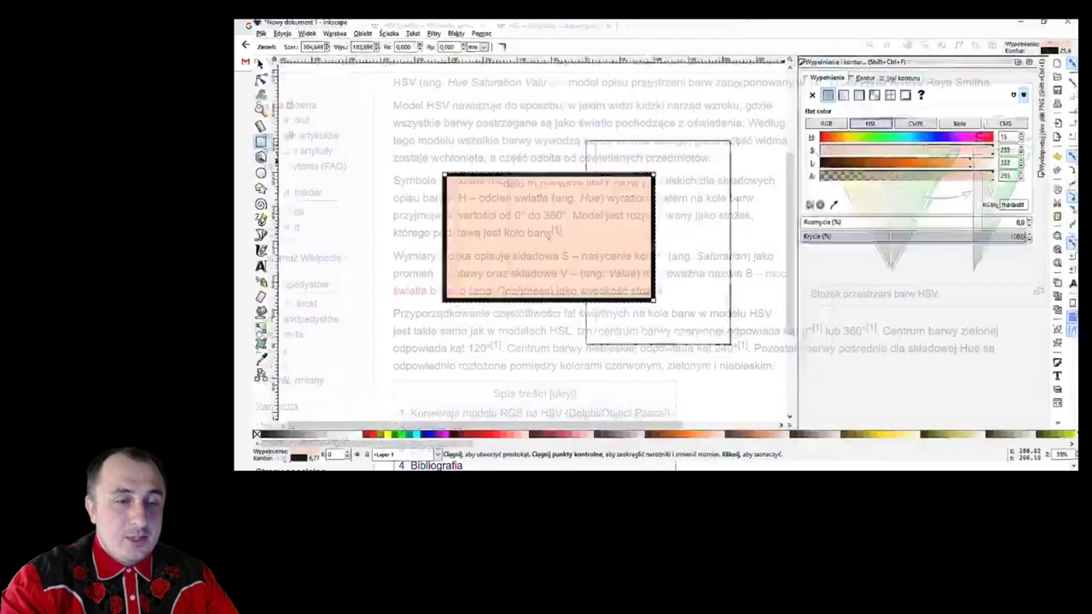
# - Switch back to Inkscape and set the rectangle fill's HSL hue to 15 and lightness to 128
pyautogui.click(819, 126)
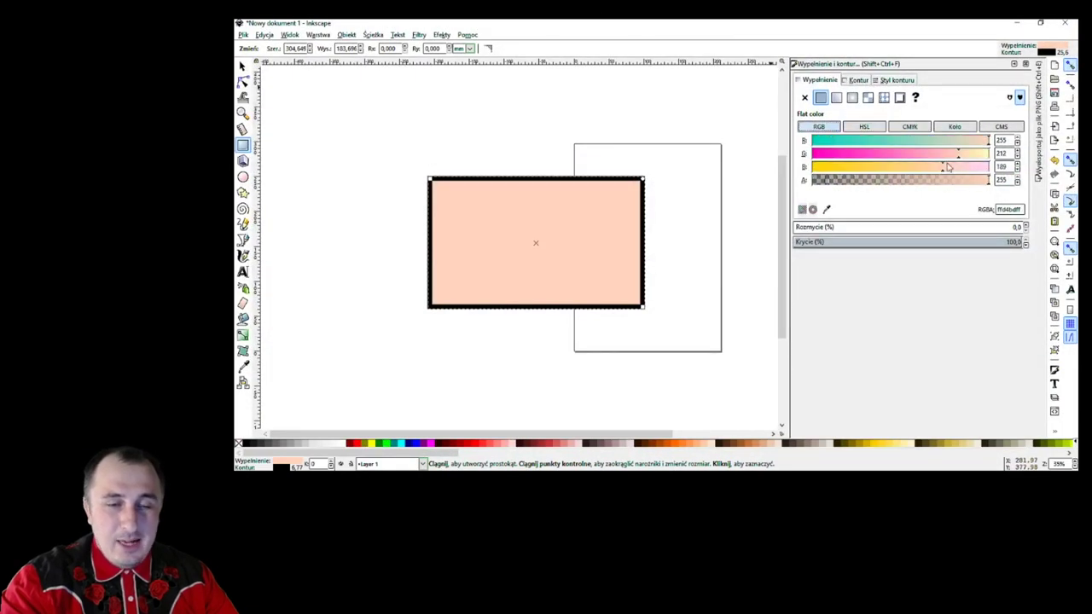
pyautogui.click(867, 129)
pyautogui.click(833, 142)
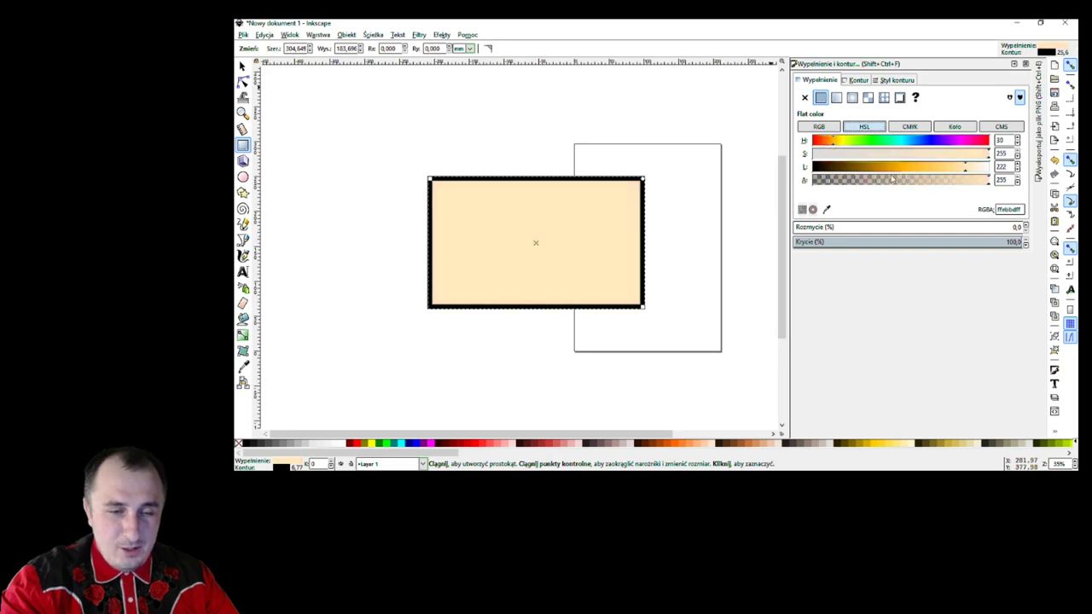
pyautogui.click(827, 142)
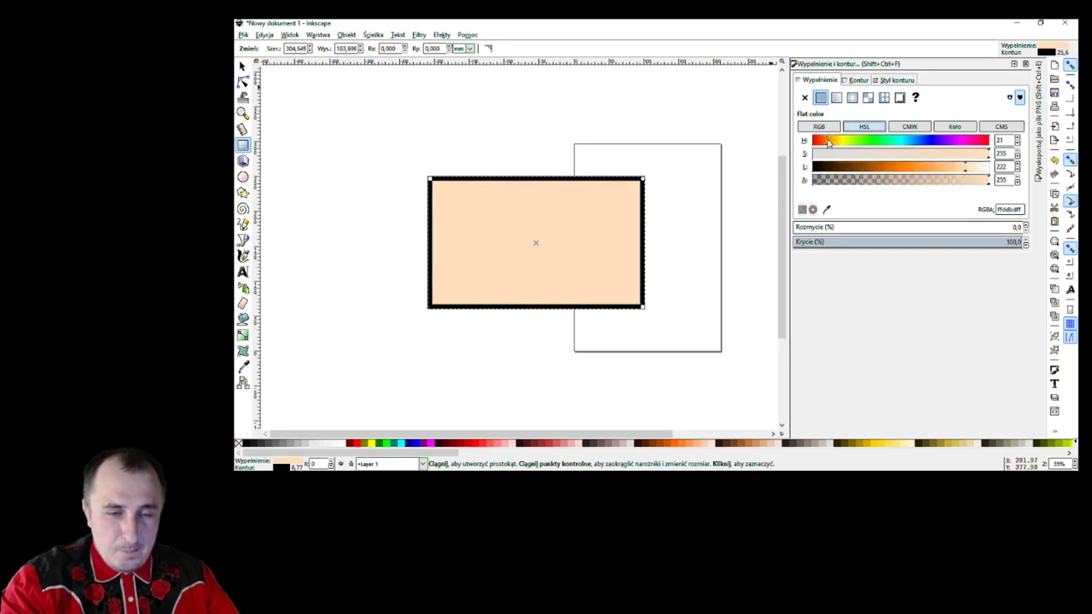
pyautogui.moveTo(967, 168); pyautogui.dragTo(901, 170)
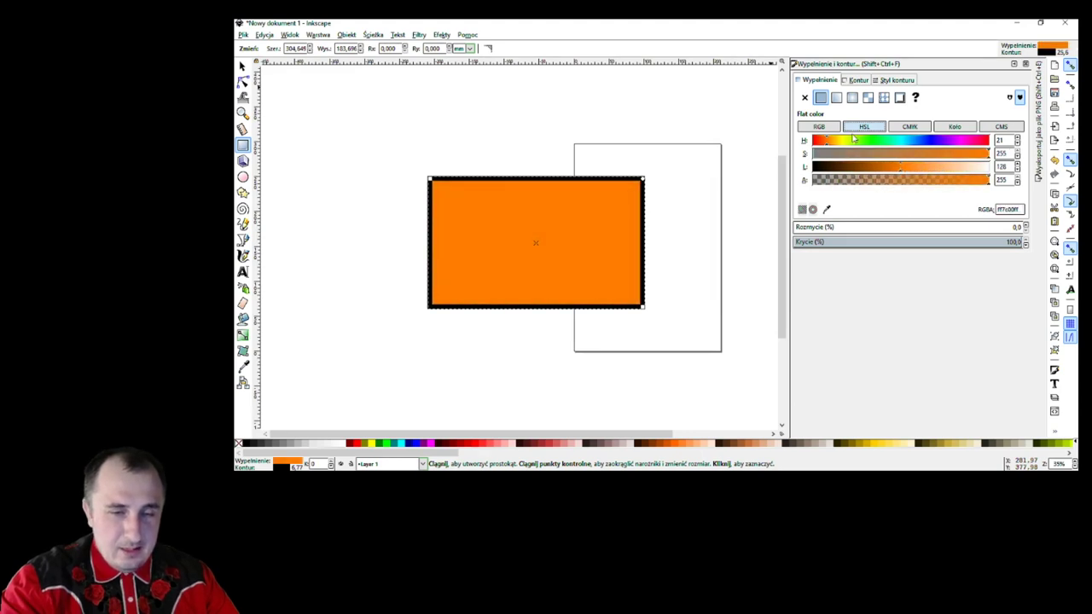
pyautogui.click(825, 142)
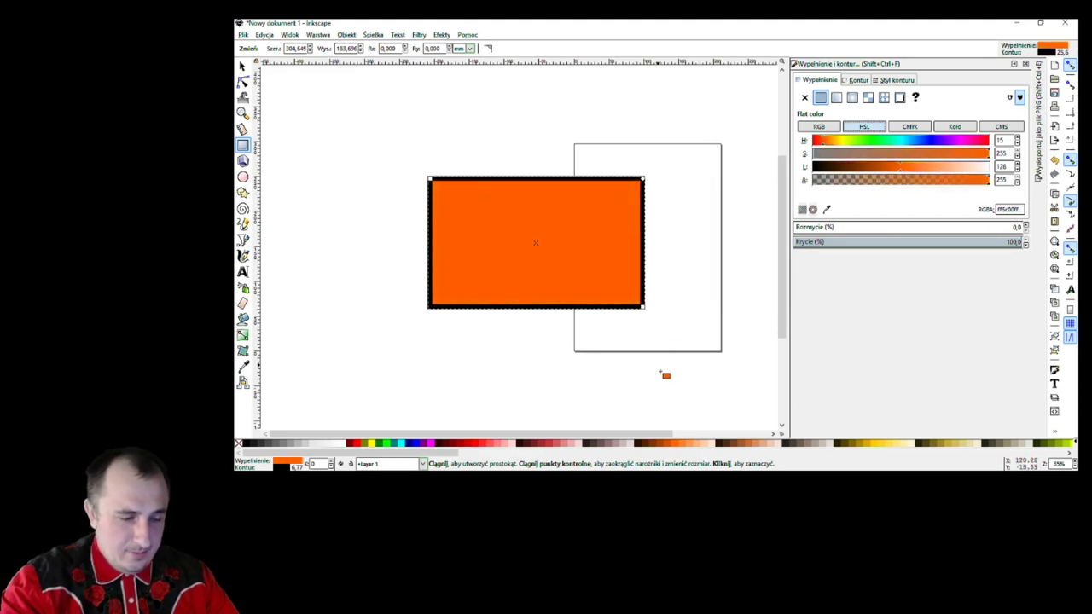
# - Fill the rectangle with the dark brown palette colour 803300 and compare its HSL, RGB and CMYK values
pyautogui.click(659, 444)
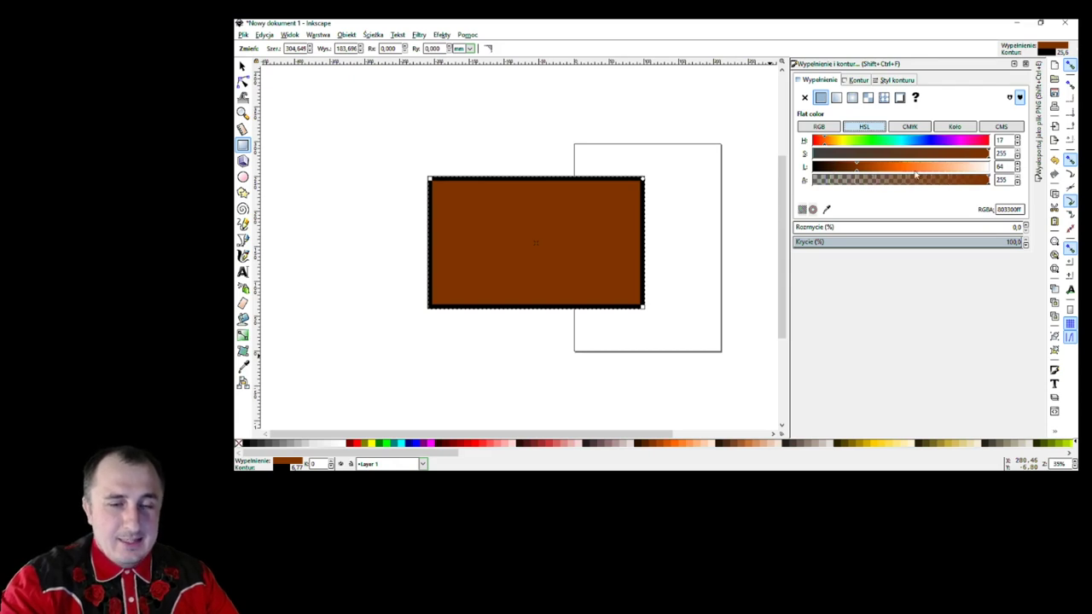
pyautogui.moveTo(858, 171)
pyautogui.mouseDown()
pyautogui.moveTo(890, 171)
pyautogui.moveTo(856, 170)
pyautogui.mouseUp()
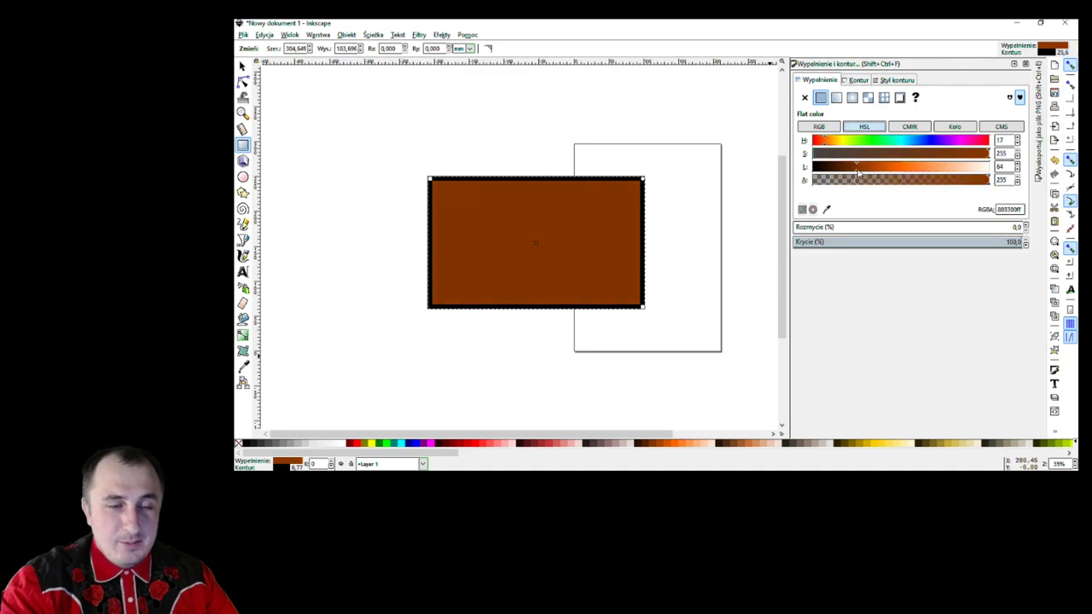
pyautogui.click(822, 128)
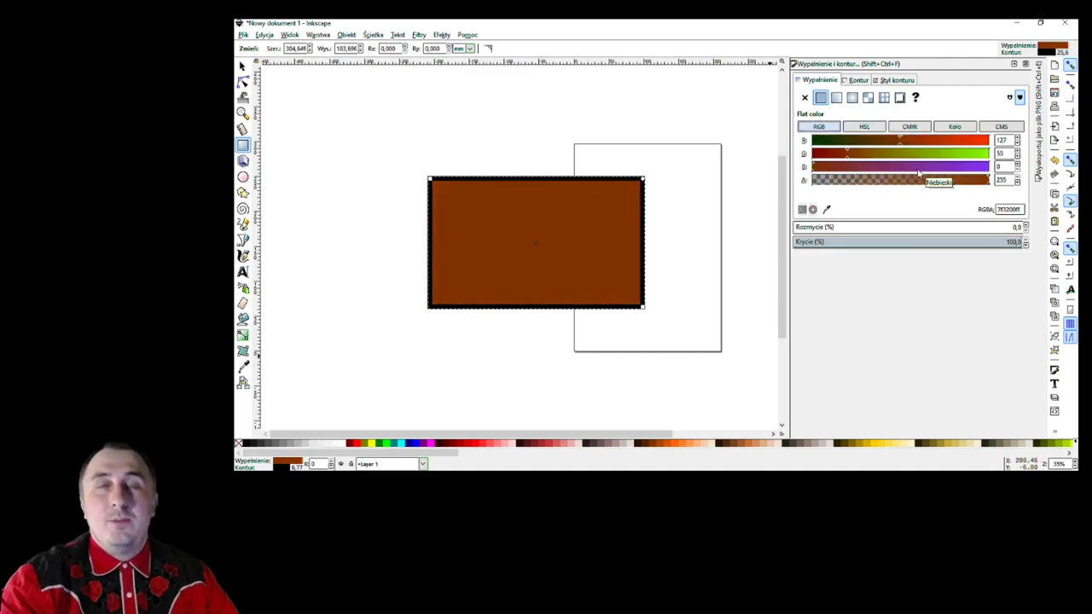
pyautogui.click(913, 127)
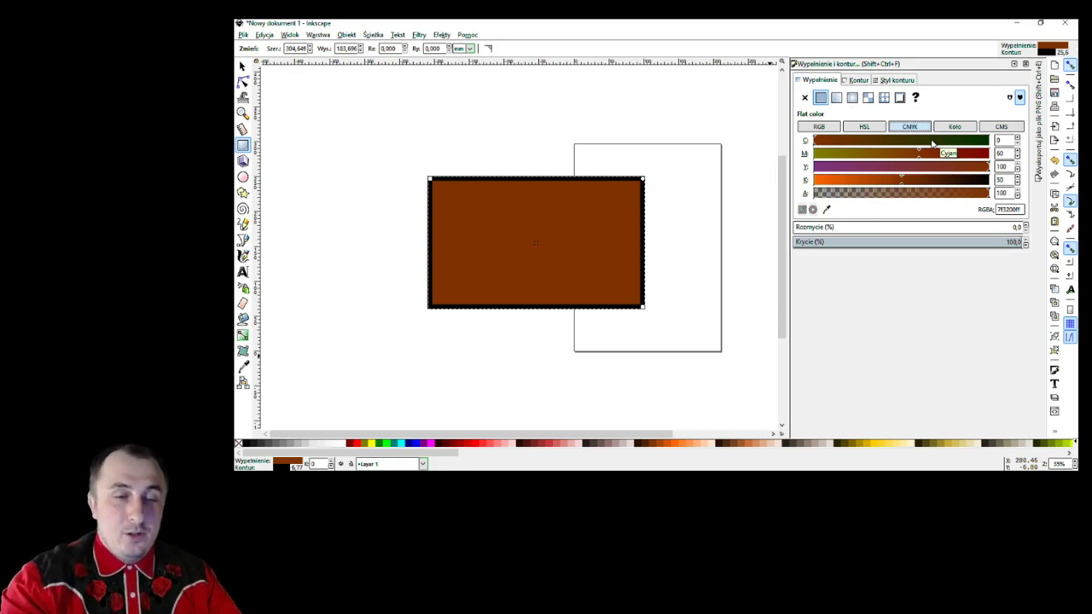
# - Set the rectangle fill to white with RGB values of 255 for red, green and blue
pyautogui.click(819, 126)
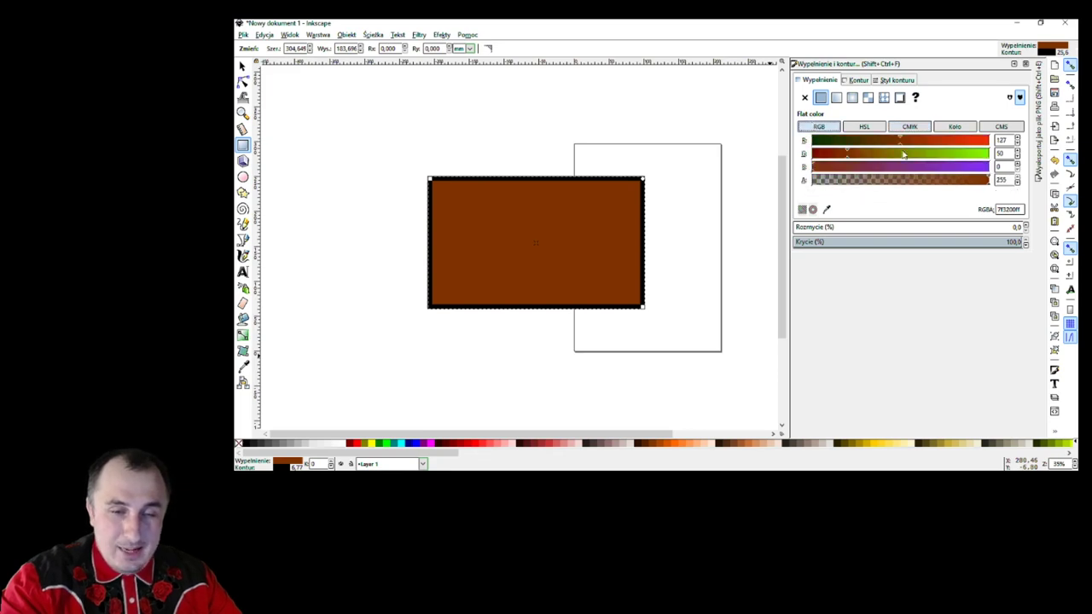
pyautogui.doubleClick(1003, 140)
pyautogui.write('255')
pyautogui.press('Tab')
pyautogui.write('255')
pyautogui.press('Tab')
pyautogui.write('255')
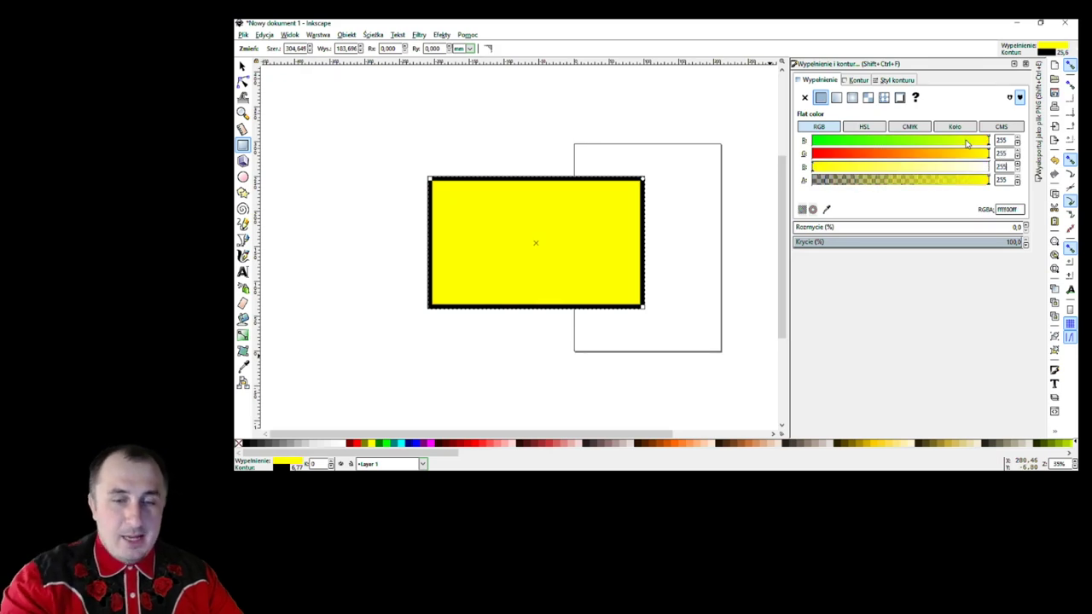
pyautogui.press('Tab')
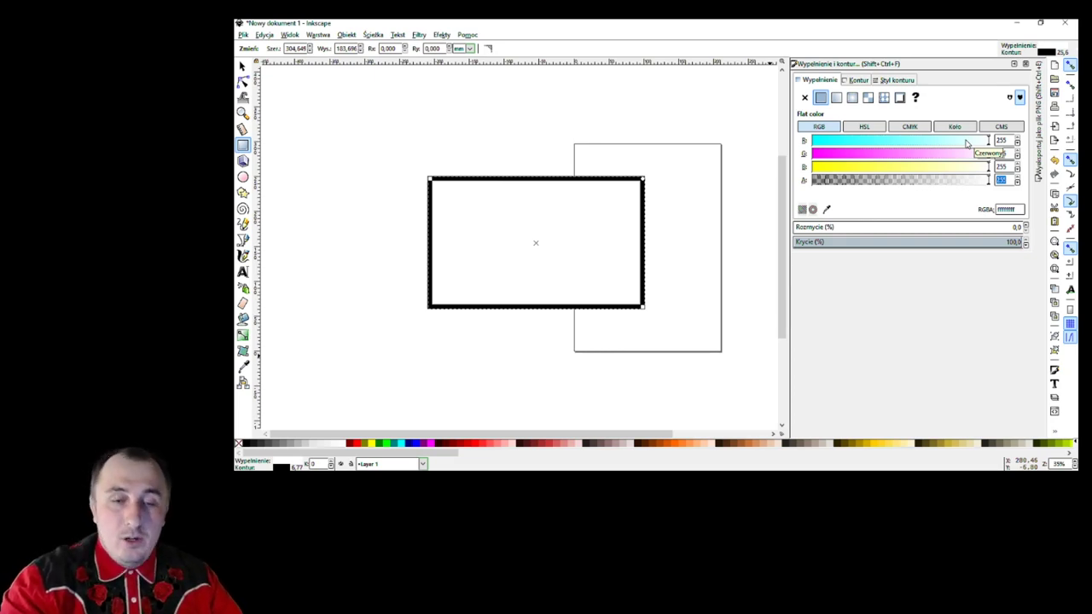
# - Set the rectangle fill to black with RGB values of 0 for red, green and blue
pyautogui.doubleClick(1002, 140)
pyautogui.write('0')
pyautogui.press('Tab')
pyautogui.write('0')
pyautogui.press('Tab')
pyautogui.write('0')
pyautogui.press('Tab')
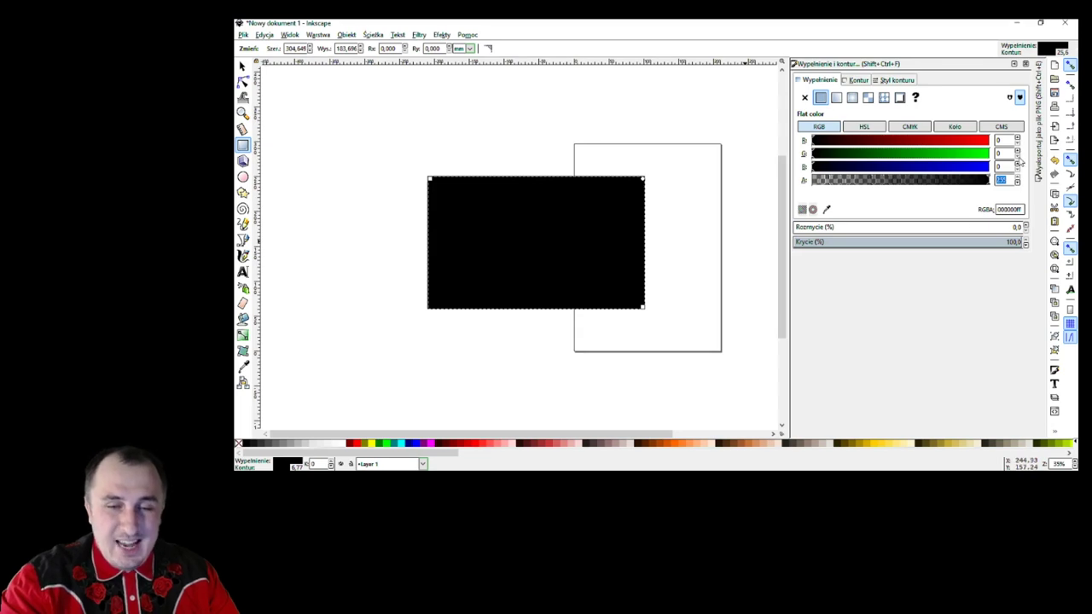
# - Compare how the black fill is expressed in CMYK and RGB
pyautogui.click(913, 127)
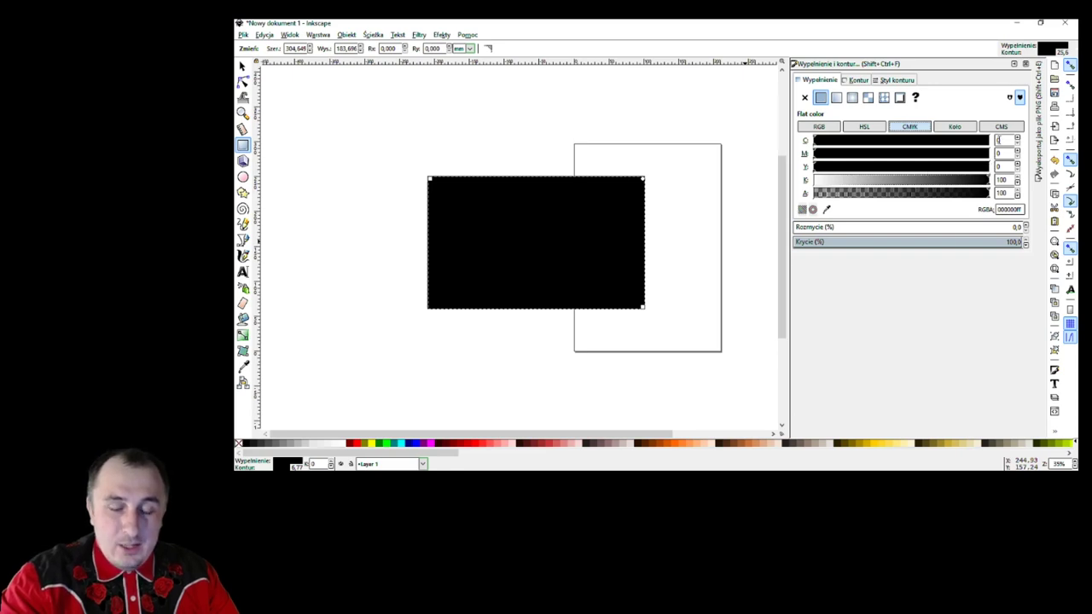
pyautogui.doubleClick(1002, 180)
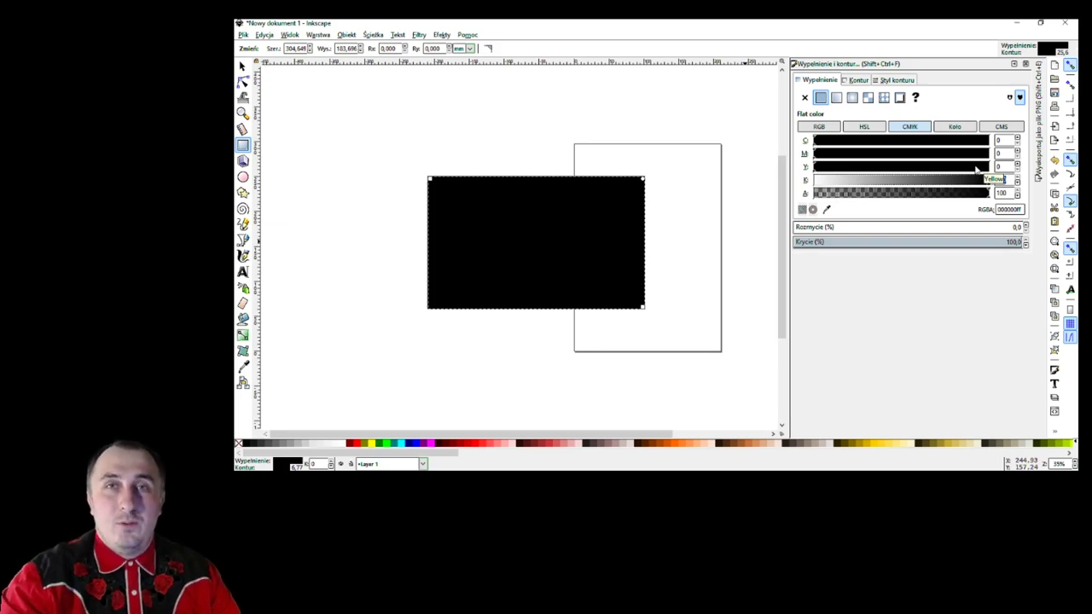
pyautogui.click(819, 126)
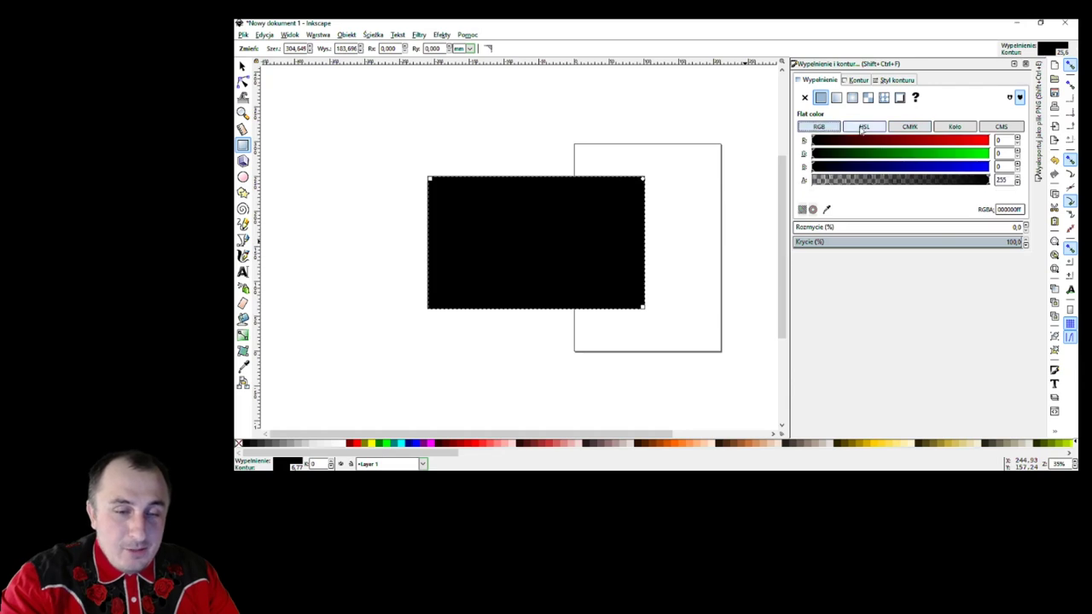
# - Change the rectangle fill to a bright green with HSL hue 63, saturation 217 and lightness 122
pyautogui.click(863, 127)
pyautogui.moveTo(867, 149); pyautogui.dragTo(906, 173)
pyautogui.click(976, 167)
pyautogui.click(899, 173)
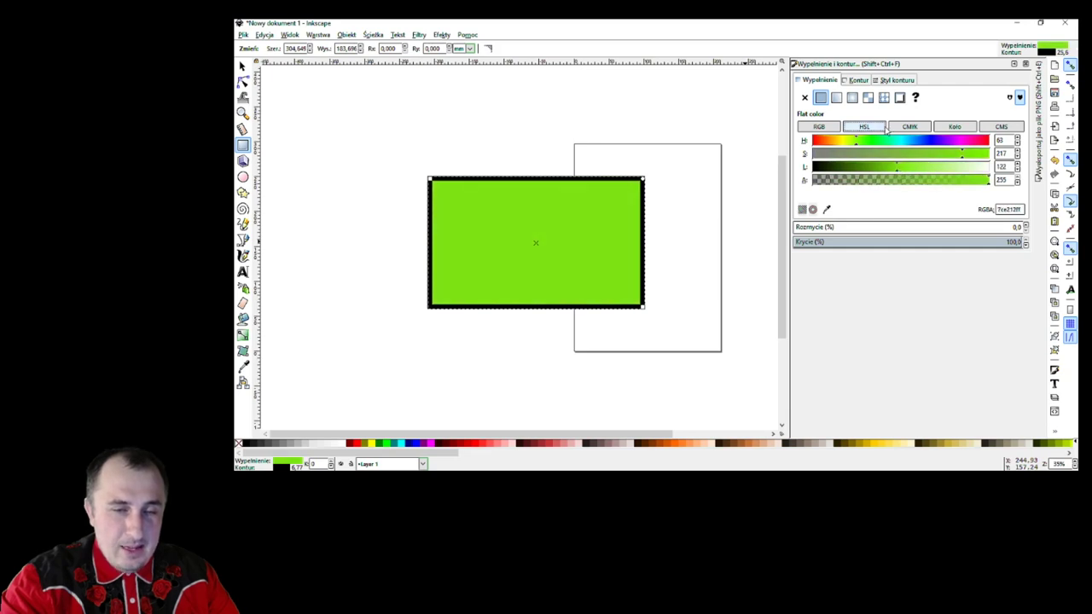
# - Darken the green fill in CMYK by setting its black component to 44
pyautogui.click(909, 126)
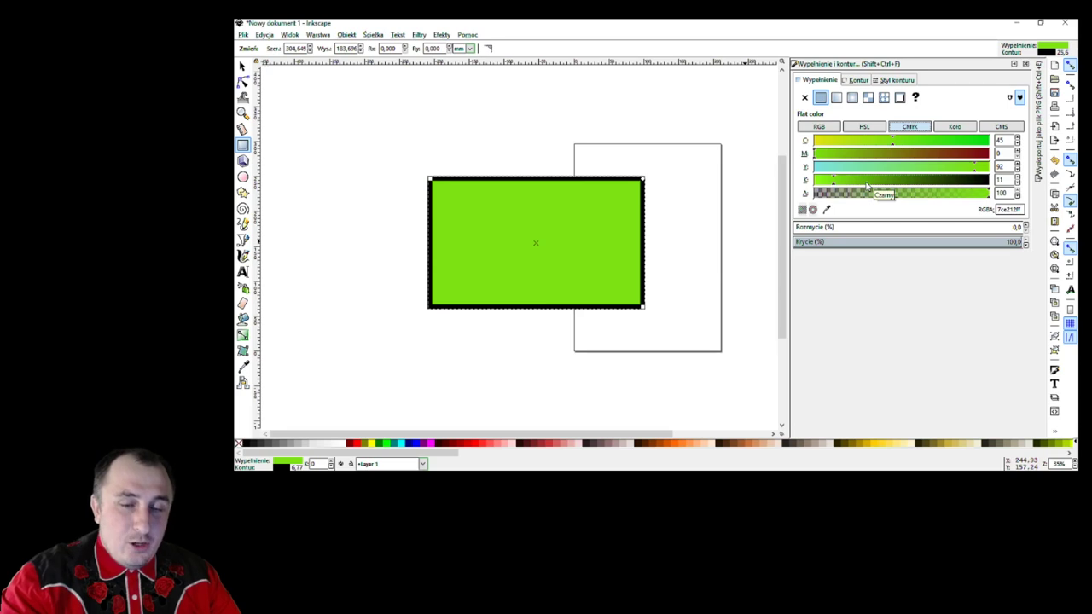
pyautogui.moveTo(839, 181); pyautogui.dragTo(803, 180)
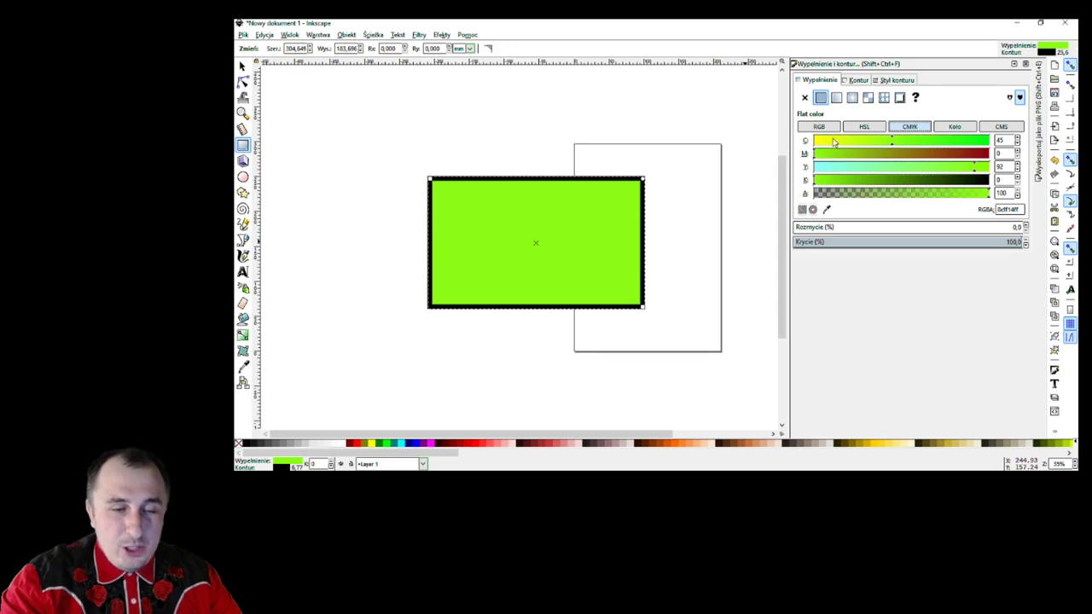
pyautogui.moveTo(815, 181); pyautogui.dragTo(891, 188)
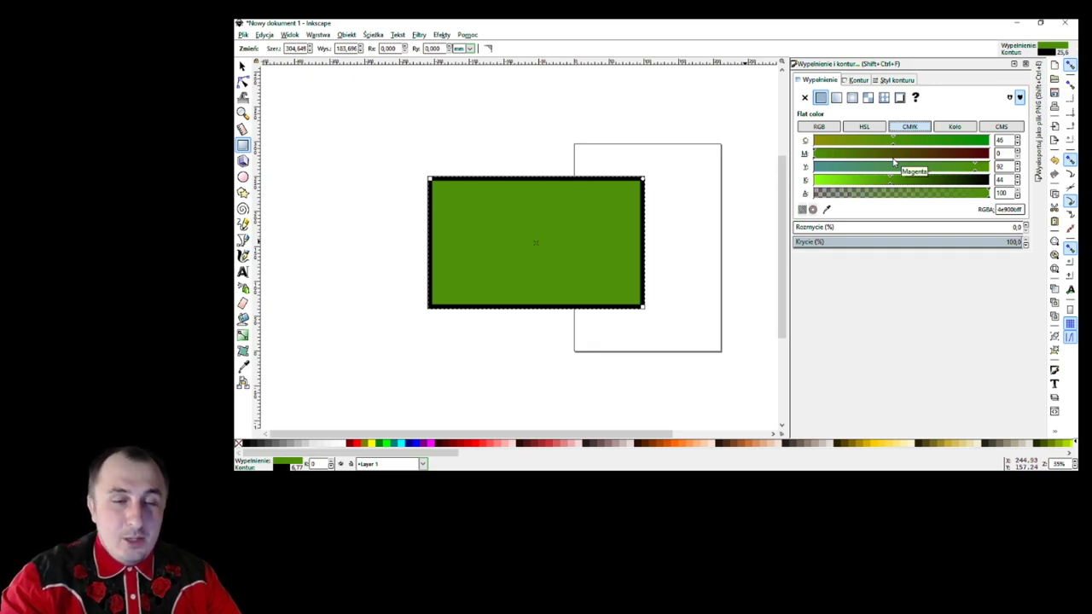
# - Compare the dark green fill's component values in the HSL, RGB and CMYK models
pyautogui.click(863, 128)
pyautogui.click(820, 127)
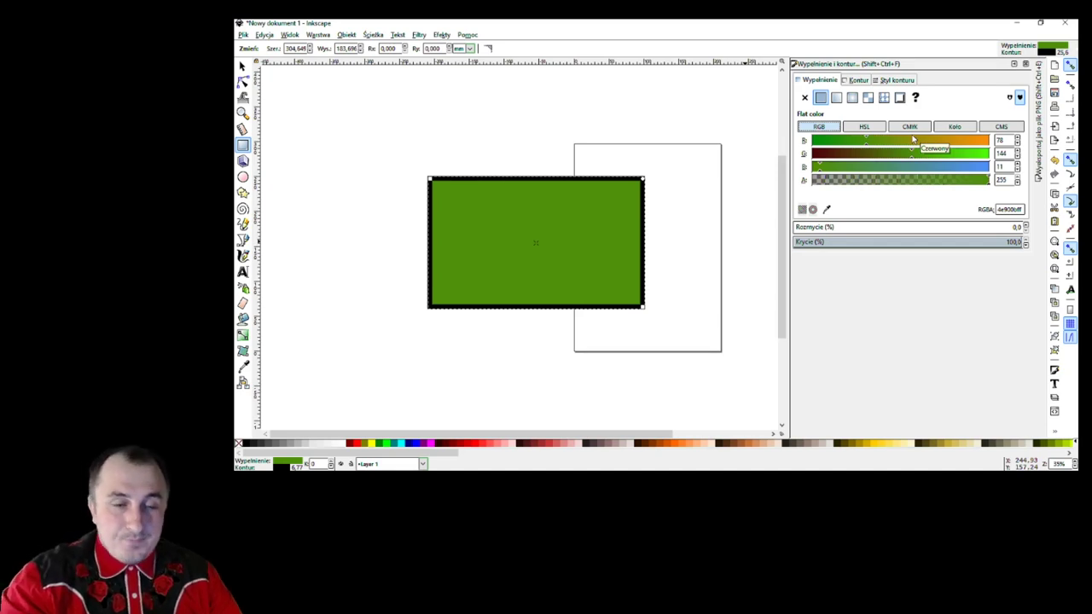
pyautogui.click(874, 128)
pyautogui.click(820, 128)
pyautogui.click(909, 126)
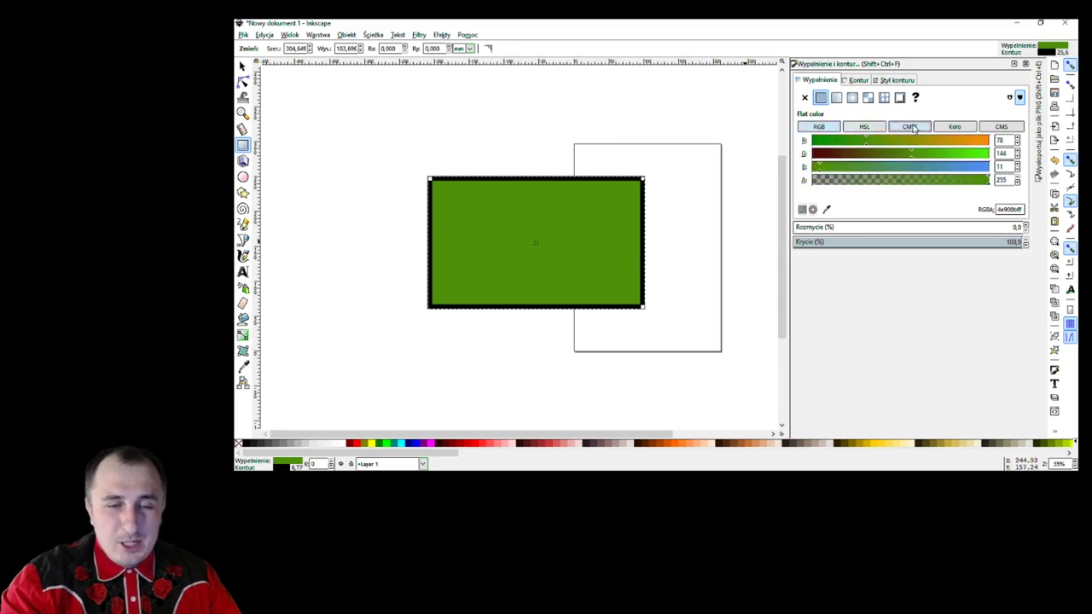
pyautogui.click(866, 127)
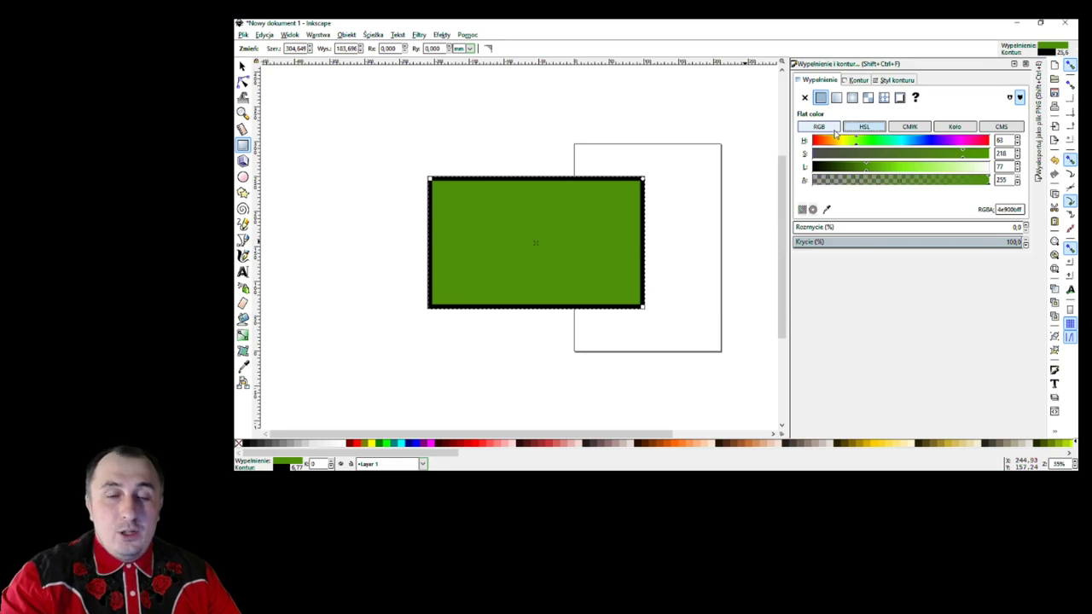
# - Examine the green fill's hexadecimal RGBA code alongside its RGB and HSL values
pyautogui.doubleClick(1010, 209)
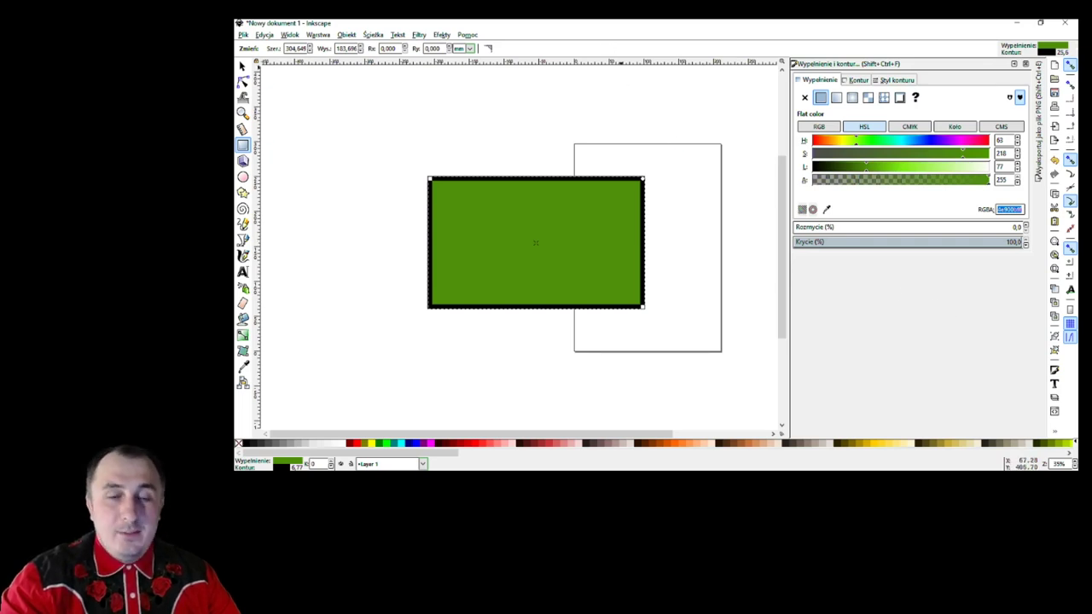
pyautogui.moveTo(840, 10)
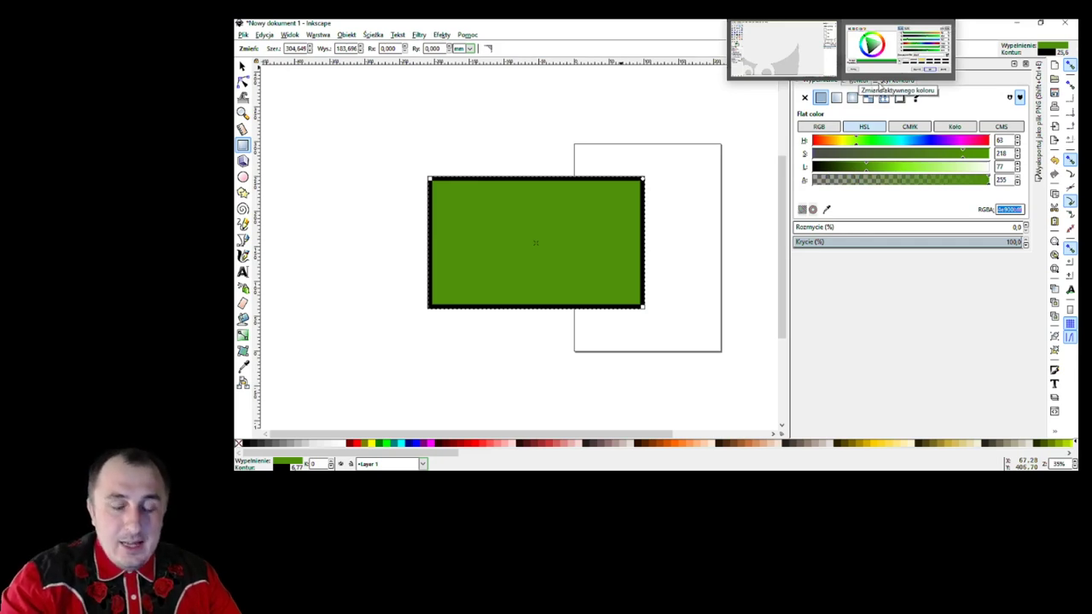
pyautogui.click(819, 127)
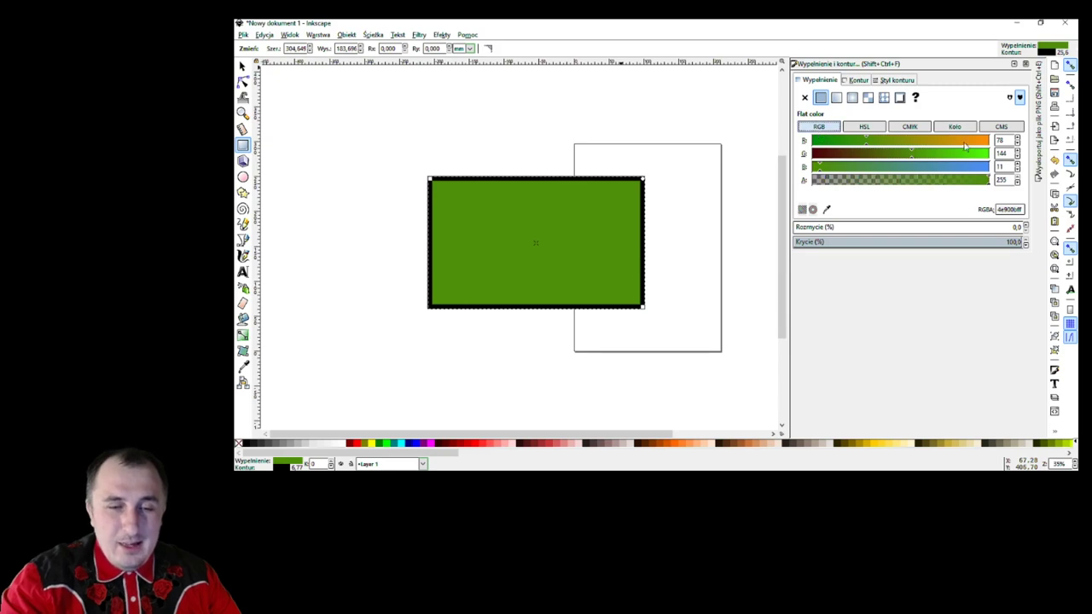
pyautogui.click(864, 126)
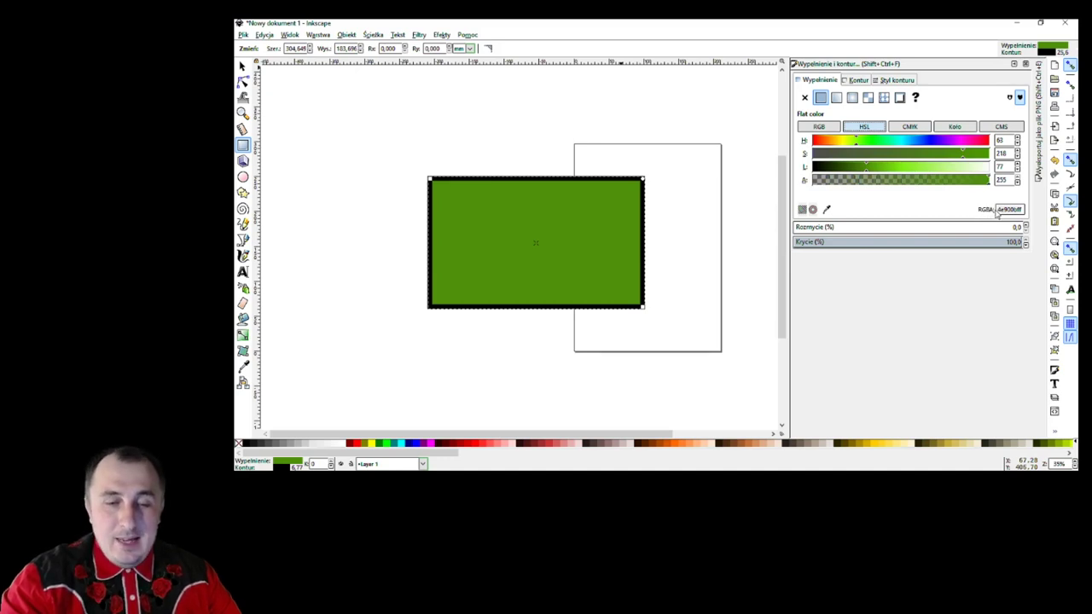
pyautogui.doubleClick(1008, 209)
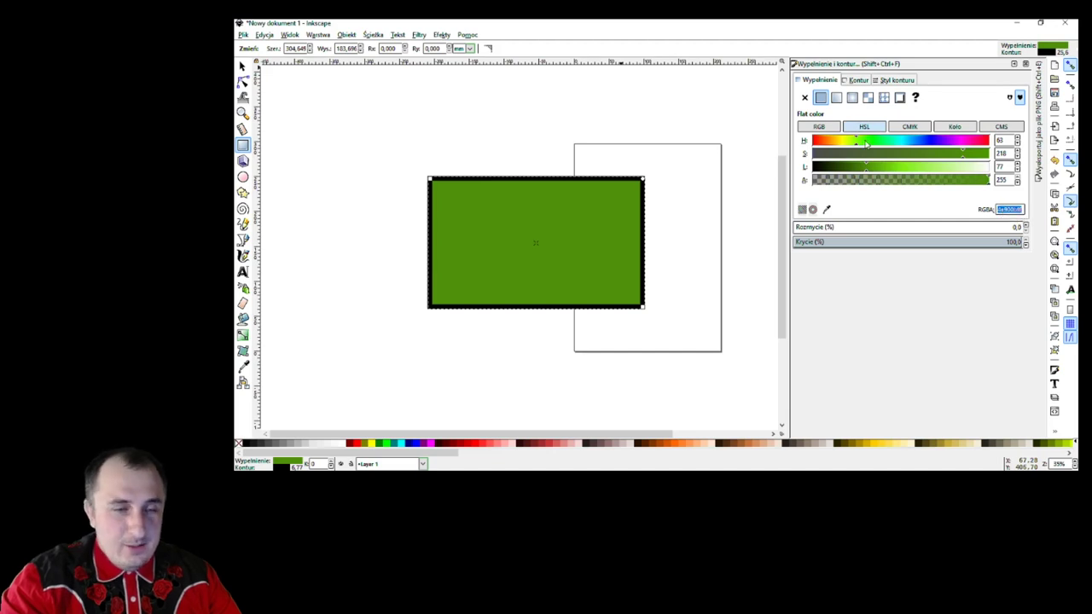
# - Switch to GIMP's active colour dialog and examine the digit pairs of the HTML notation one by one
pyautogui.hotkey('alt', 'Tab')
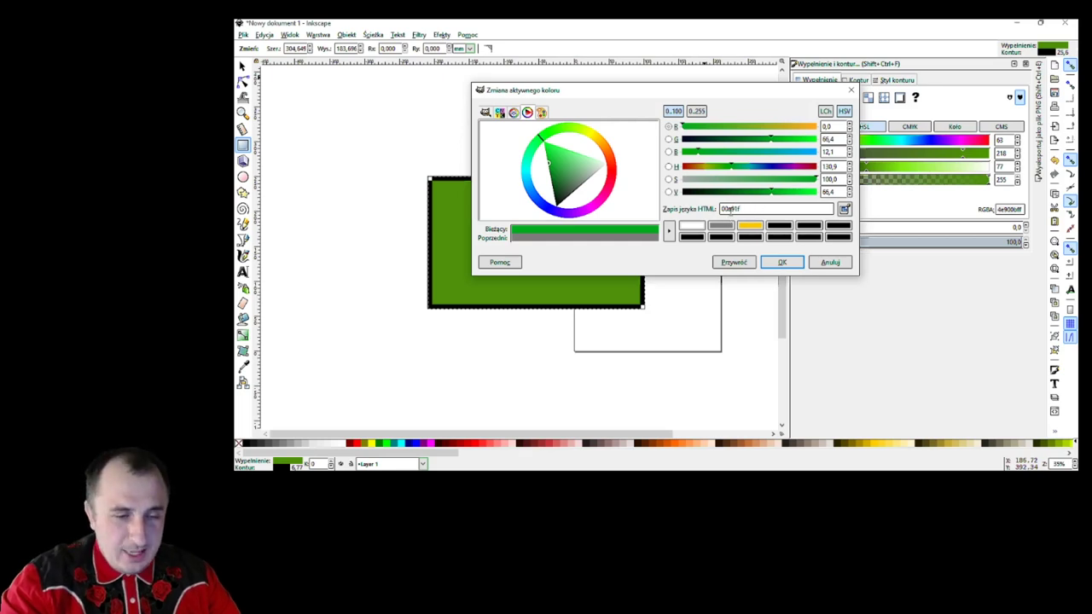
pyautogui.hotkey('shift', 'Right')
pyautogui.hotkey('shift', 'Right')
pyautogui.press('Home')
pyautogui.hotkey('shift', 'Right')
pyautogui.hotkey('shift', 'Right')
pyautogui.hotkey('shift', 'Right')
pyautogui.press('Home')
pyautogui.press('Right')
pyautogui.hotkey('shift', 'Right')
pyautogui.hotkey('shift', 'Right')
pyautogui.hotkey('shift', 'Right')
pyautogui.press('Home')
pyautogui.hotkey('shift', 'Left')
pyautogui.hotkey('shift', 'Left')
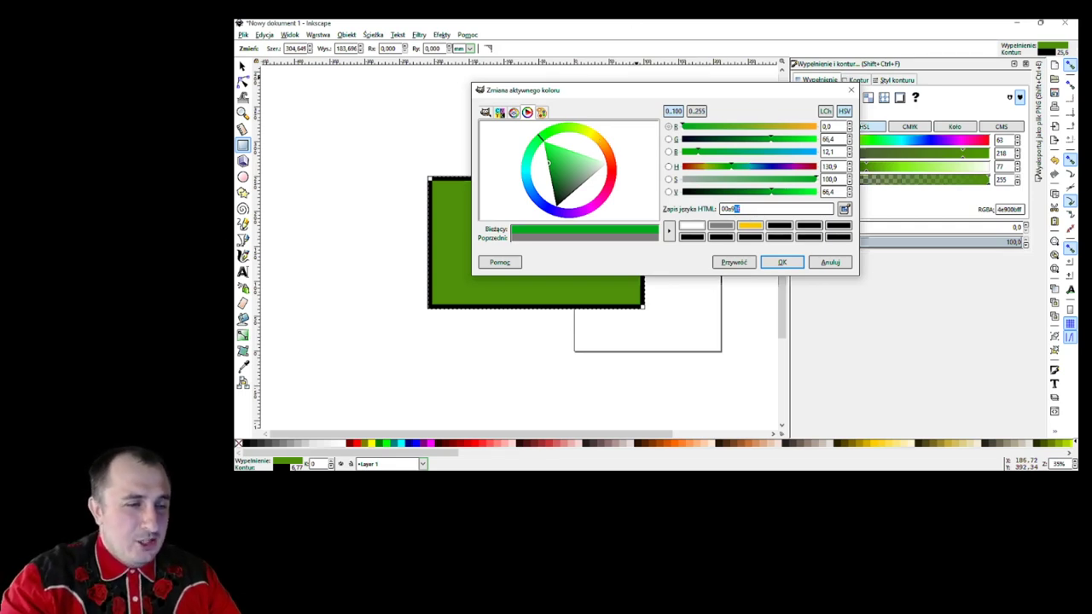
# - Switch to Google's color picker in the browser and choose a darker blue, #175ed1
pyautogui.hotkey('alt', 'Tab')
pyautogui.click(333, 26)
pyautogui.moveTo(469, 239); pyautogui.dragTo(624, 189)
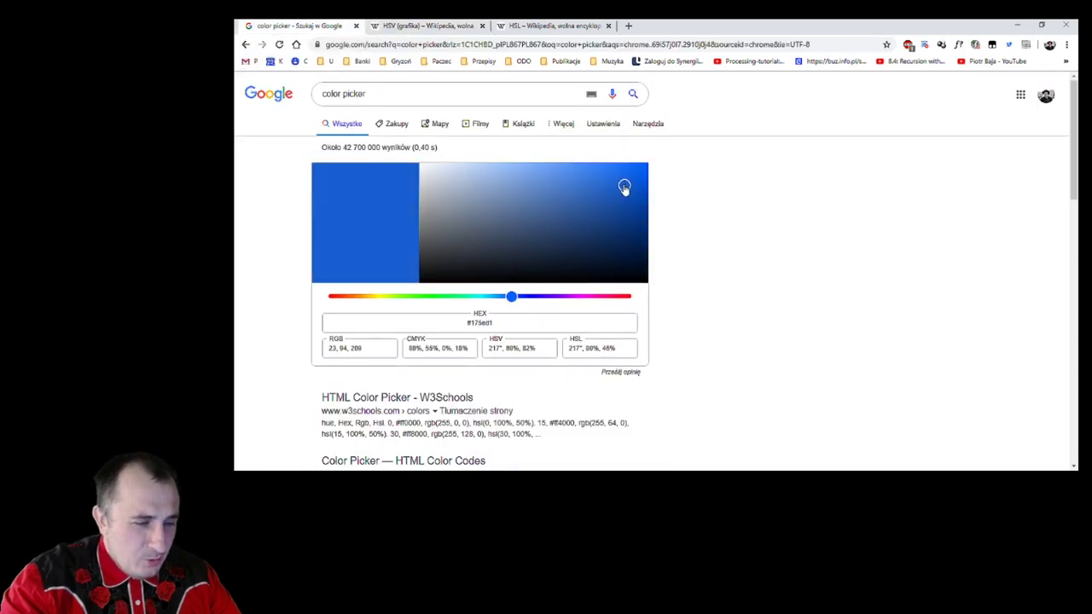
# - Compare the blue's RGB values with the digit pairs of its HEX code
pyautogui.moveTo(369, 358); pyautogui.dragTo(307, 338)
pyautogui.moveTo(496, 324); pyautogui.dragTo(452, 322)
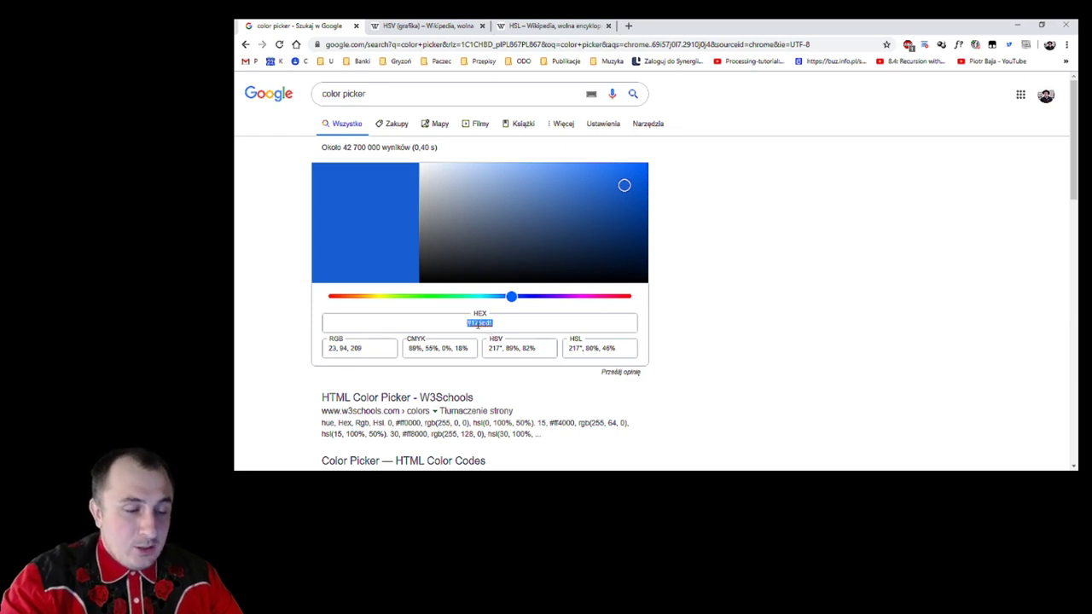
pyautogui.click(478, 322)
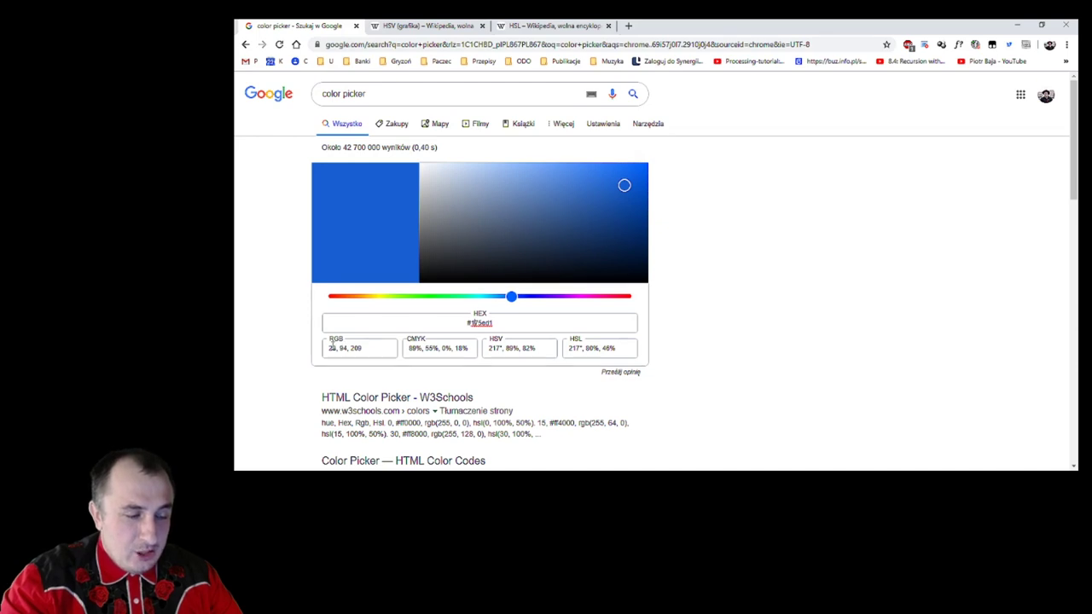
pyautogui.moveTo(474, 323); pyautogui.dragTo(501, 323)
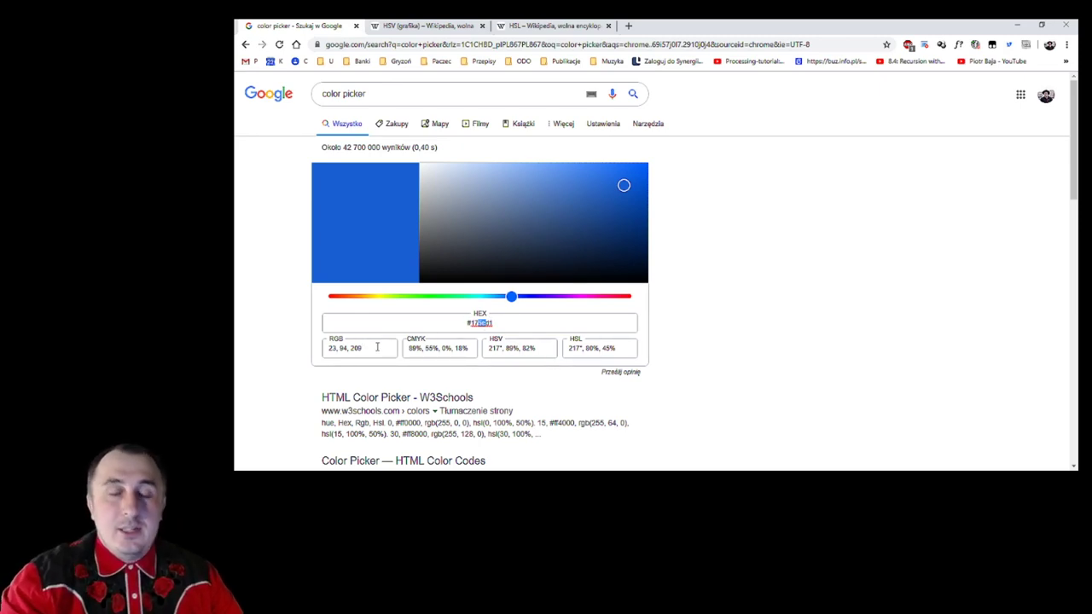
pyautogui.moveTo(502, 324); pyautogui.dragTo(470, 322)
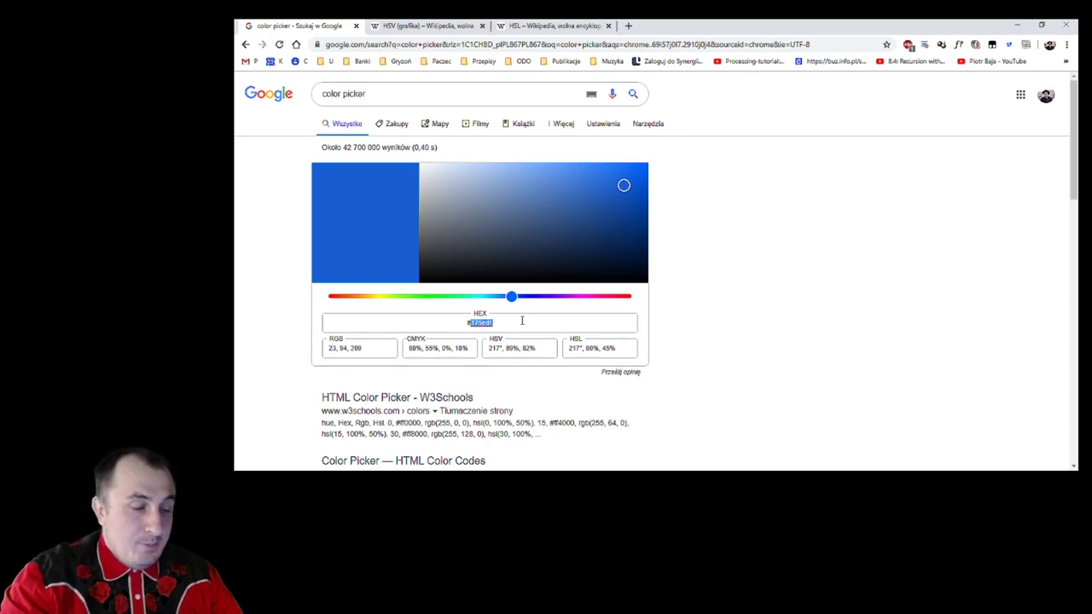
# - Copy the blue's RGB values 23, 94, 209 and paste them in Processing inside setup(), leaving a blank line below size(800, 600)
pyautogui.click(326, 347)
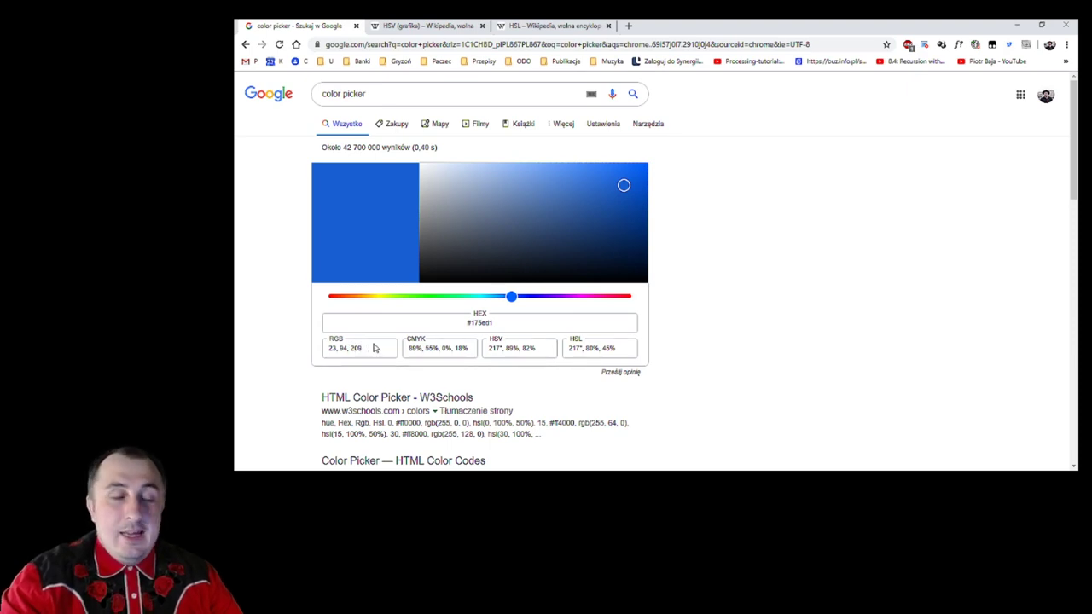
pyautogui.moveTo(493, 323); pyautogui.dragTo(466, 323)
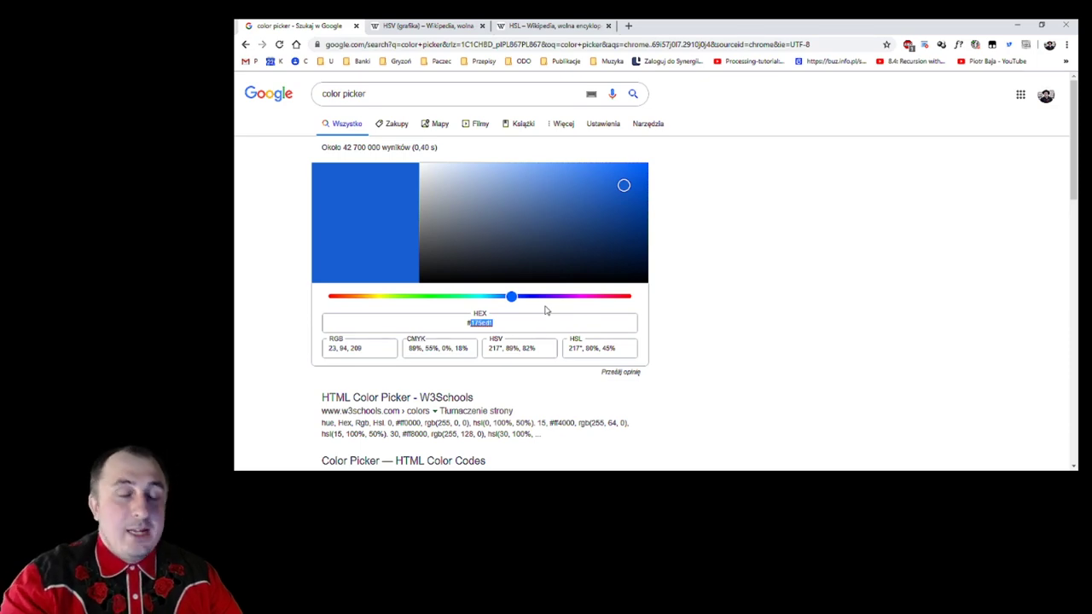
pyautogui.moveTo(362, 348); pyautogui.dragTo(330, 348)
pyautogui.hotkey('ctrl', 'c')
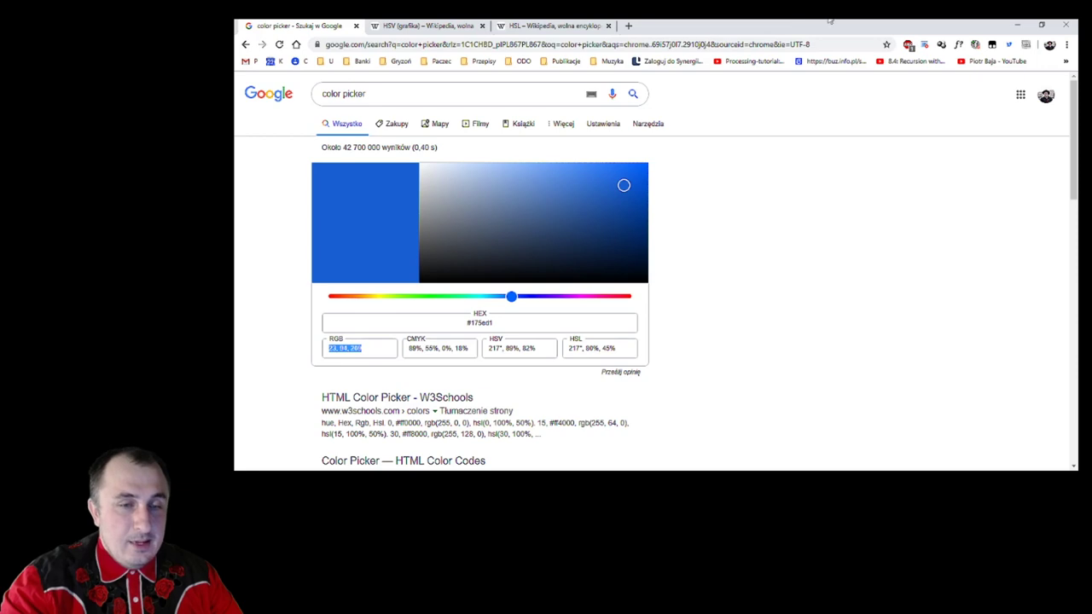
pyautogui.hotkey('alt', 'Tab')
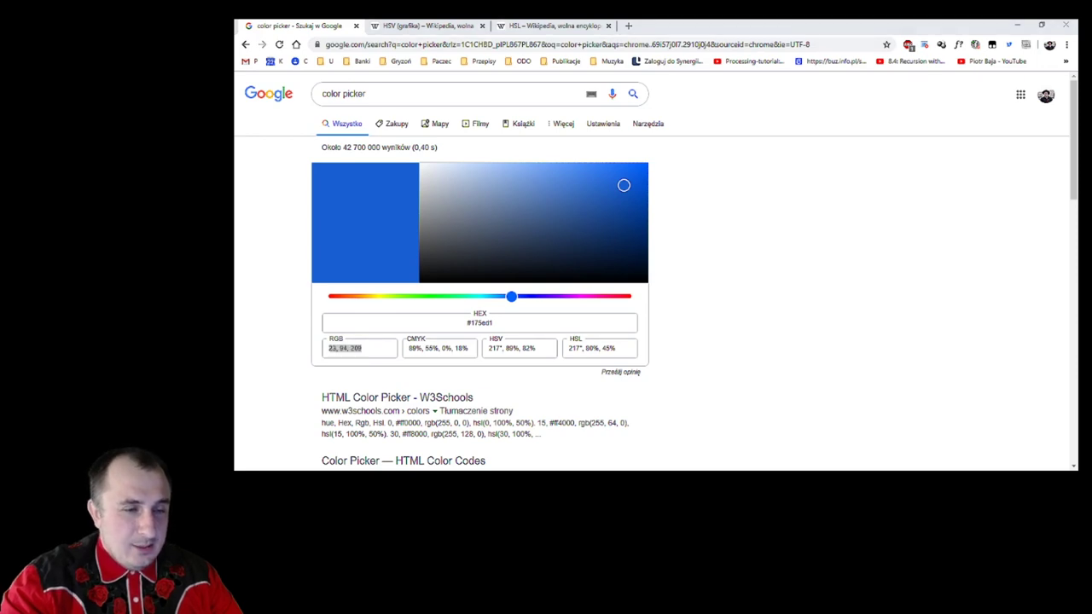
pyautogui.press('Return')
pyautogui.press('Return')
pyautogui.hotkey('ctrl', 'v')
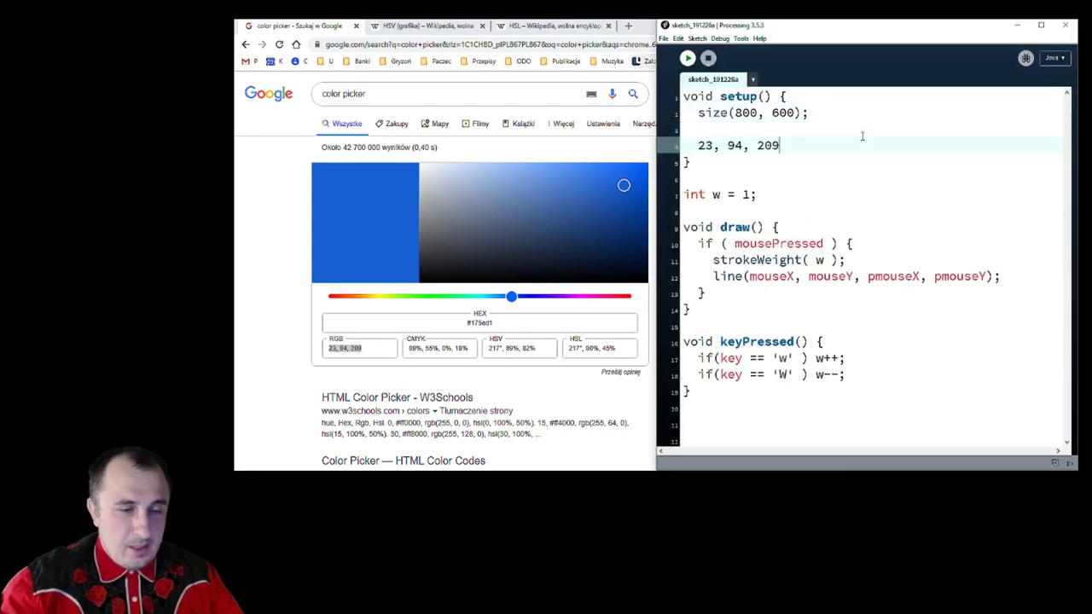
# - Remove the commas and spaces between the pasted RGB values so that they form the single number 2394209
pyautogui.press('Left')
pyautogui.press('Left')
pyautogui.press('Left')
pyautogui.press('BackSpace')
pyautogui.press('BackSpace')
pyautogui.press('Left')
pyautogui.press('Left')
pyautogui.press('BackSpace')
pyautogui.press('Left')
pyautogui.press('Delete')
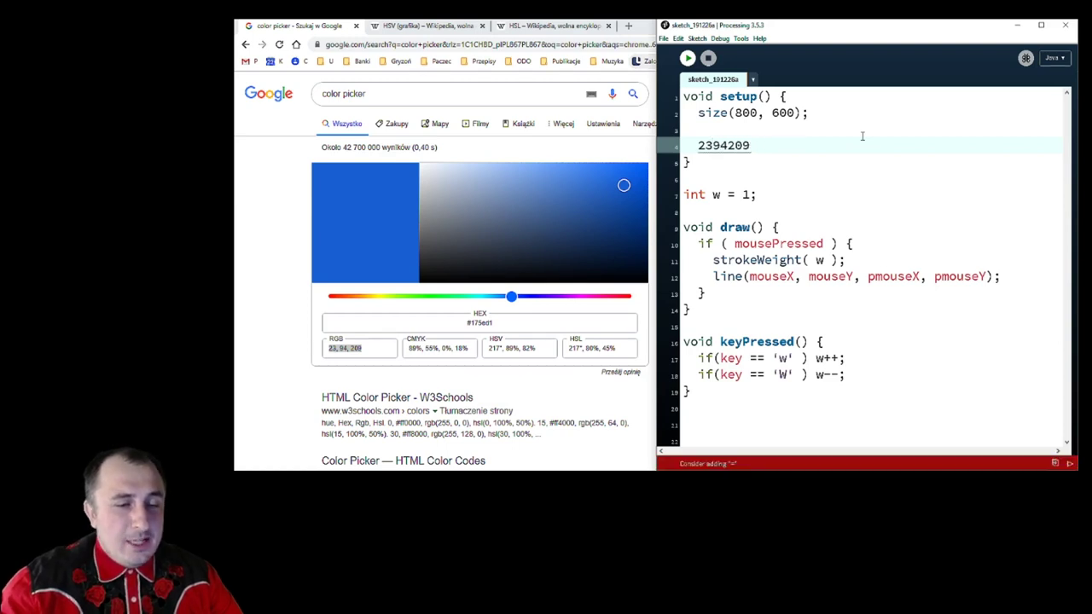